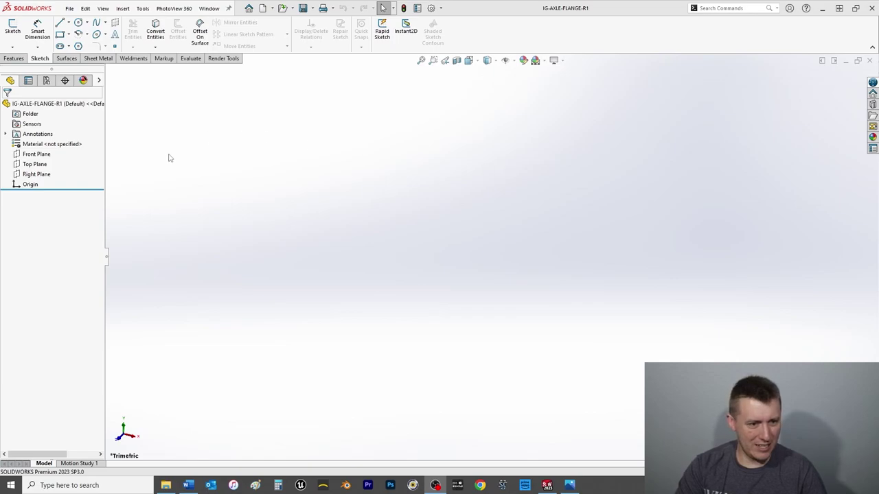
# Select the Top Plane, view it face-on, and start a new sketch on it
pyautogui.click(41, 165)
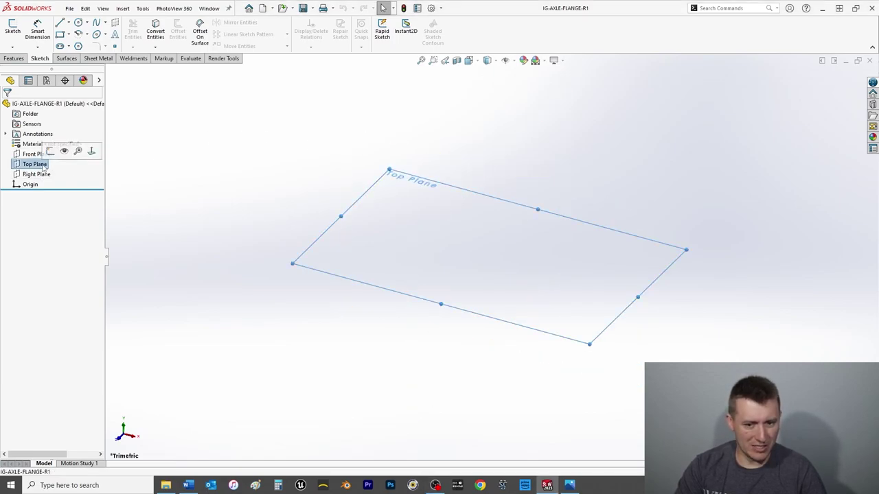
pyautogui.hotkey('ctrl', '8')
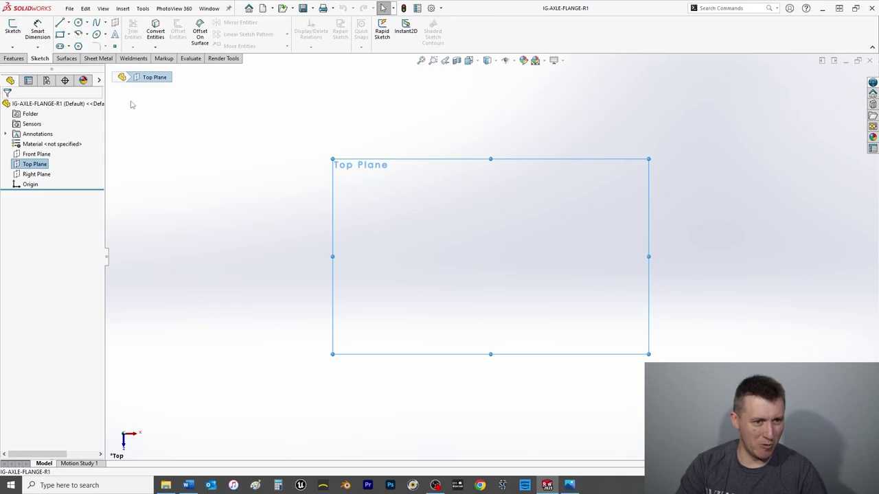
pyautogui.click(12, 31)
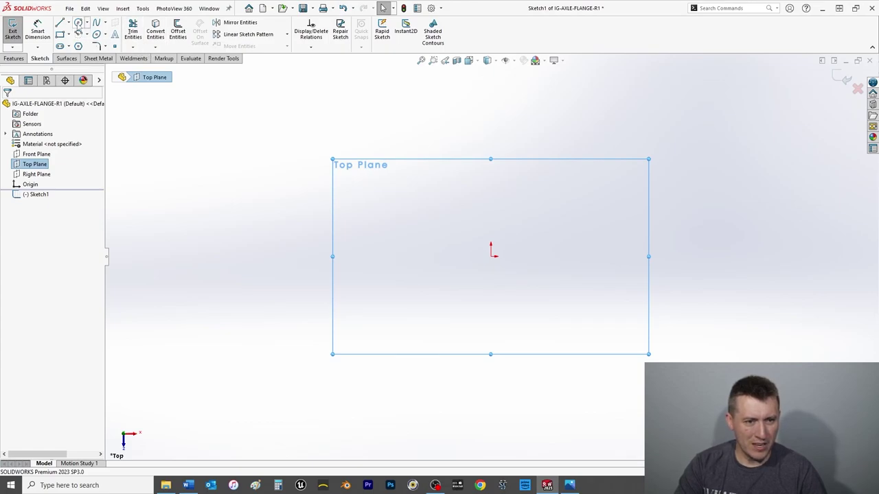
# Draw a circle centred on the origin in the sketch
pyautogui.click(79, 24)
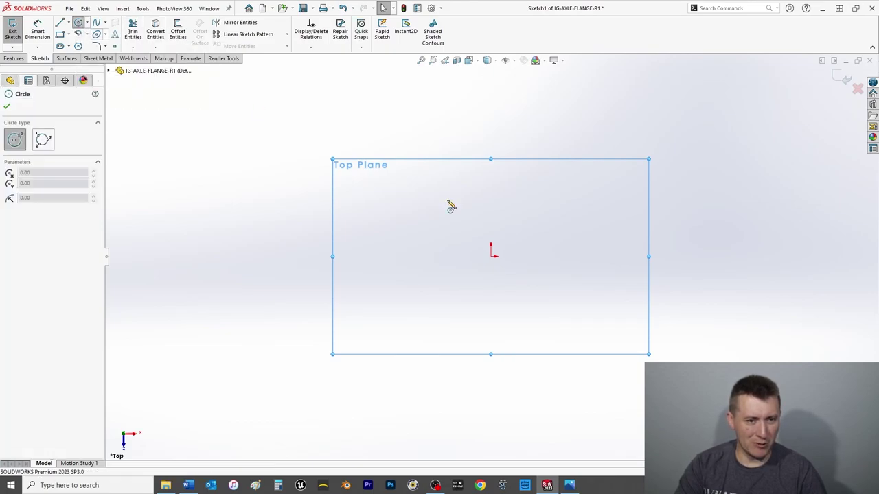
pyautogui.click(490, 257)
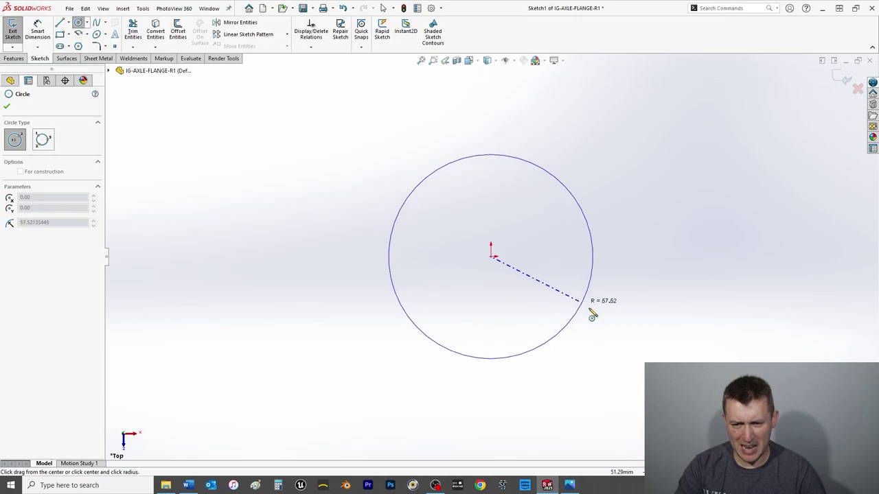
pyautogui.click(590, 311)
pyautogui.click(7, 107)
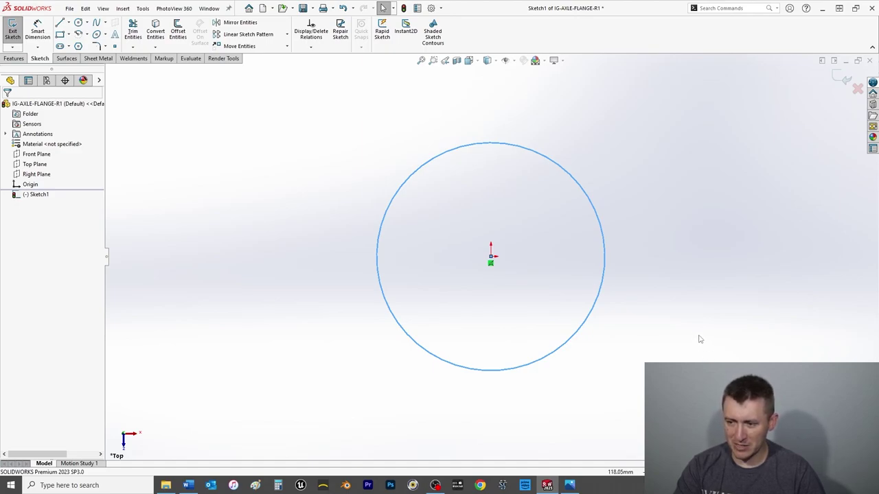
pyautogui.click(37, 31)
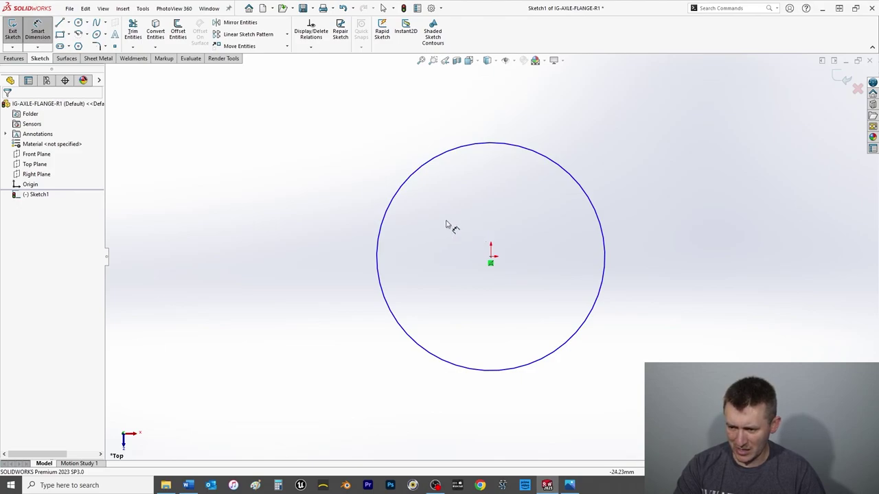
# Dimension the first circle to a 75 mm diameter
pyautogui.click(391, 211)
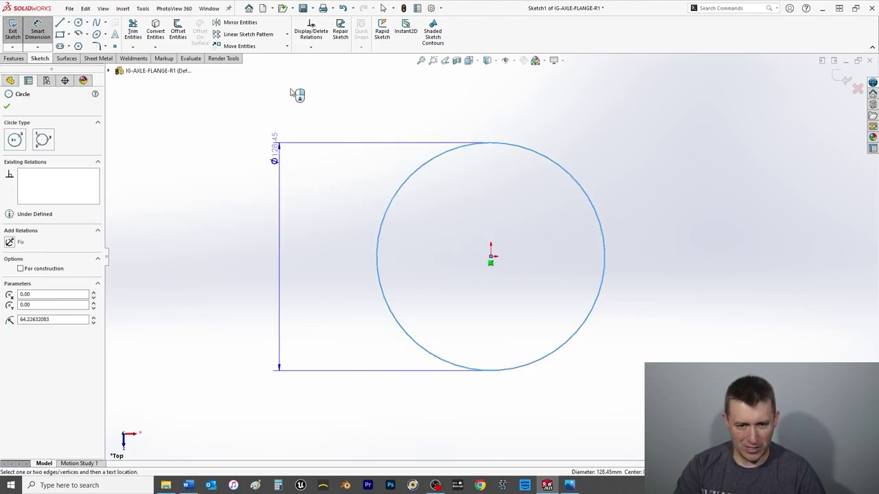
pyautogui.click(363, 126)
pyautogui.write('75')
pyautogui.press('Return')
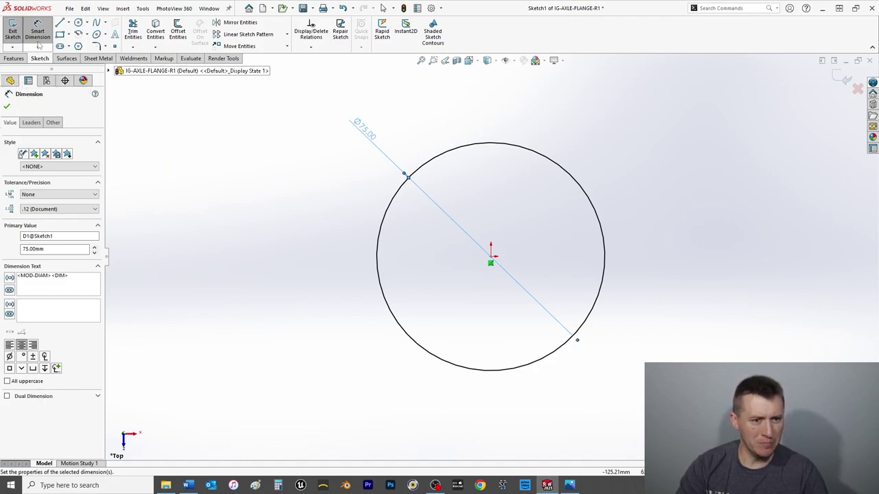
# Add a second origin-centred circle and dimension it Ø56 mm
pyautogui.click(78, 22)
pyautogui.click(491, 257)
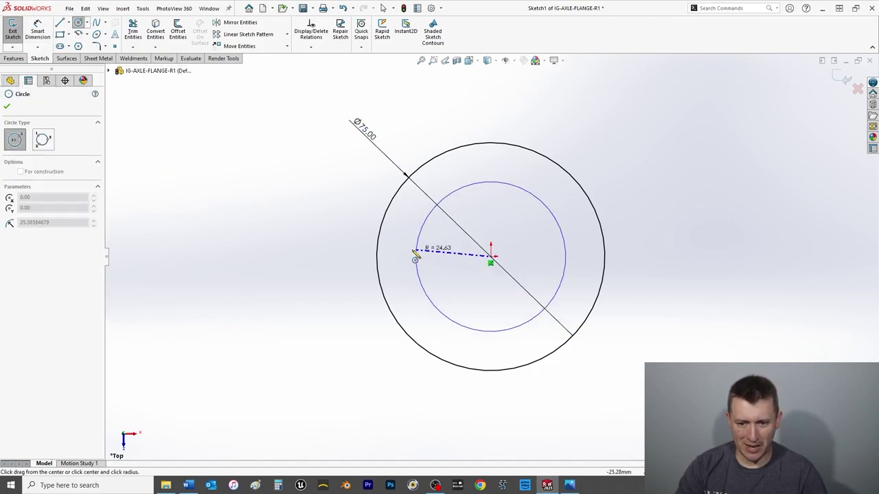
pyautogui.click(407, 257)
pyautogui.press('Escape')
pyautogui.click(38, 34)
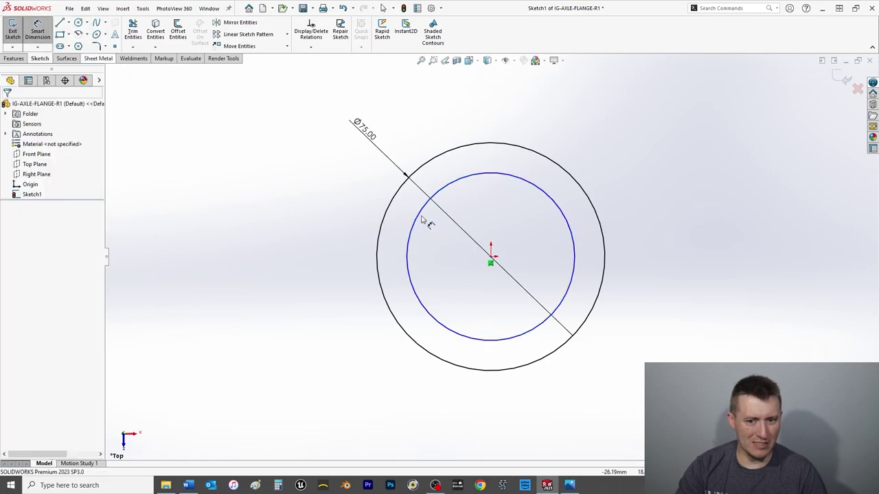
pyautogui.click(409, 251)
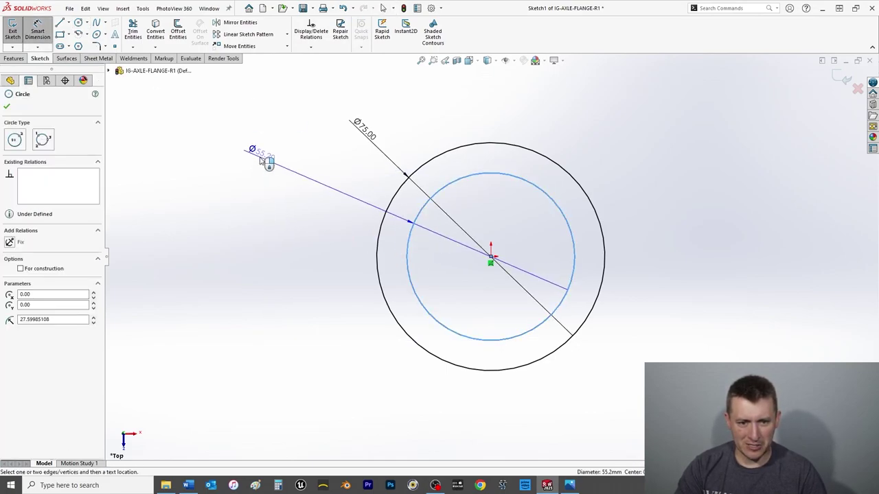
pyautogui.click(261, 154)
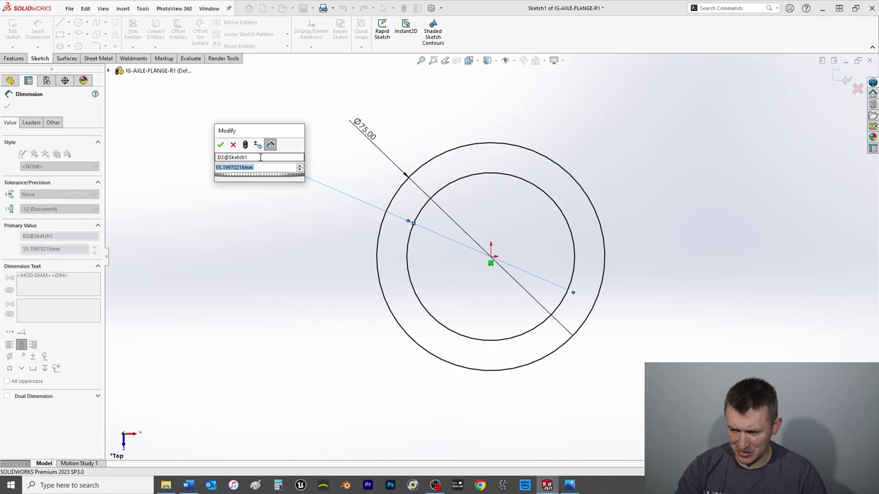
pyautogui.write('56')
pyautogui.press('Return')
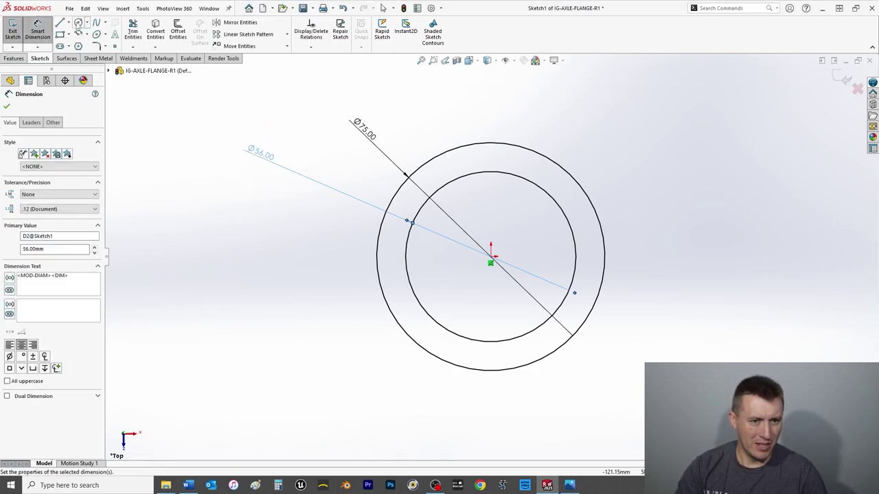
# Add a third origin-centred circle and dimension it Ø38 mm
pyautogui.click(78, 23)
pyautogui.click(490, 256)
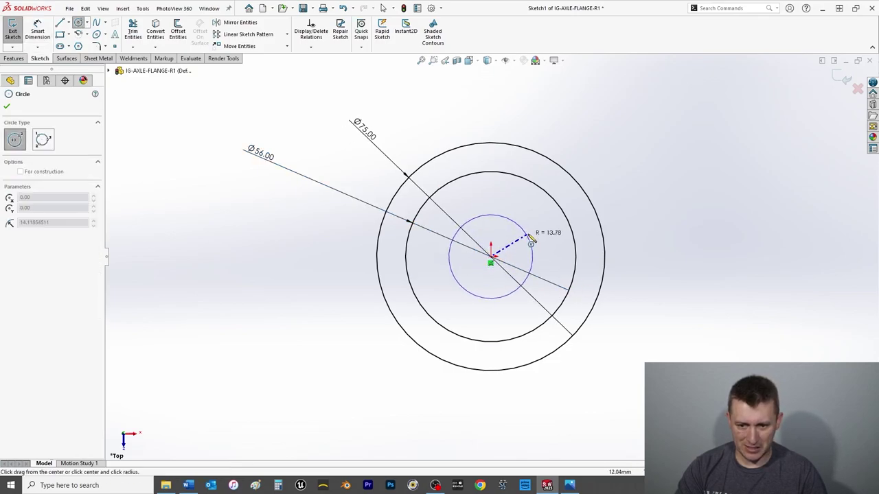
pyautogui.click(539, 226)
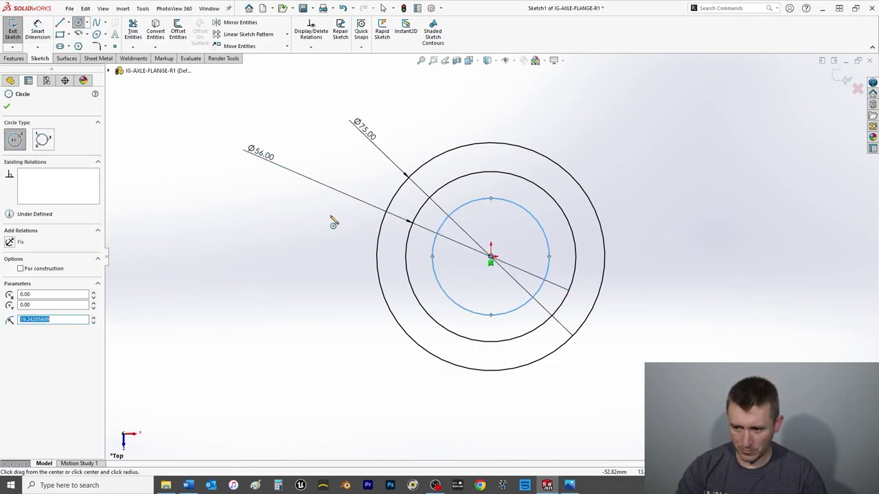
pyautogui.click(7, 106)
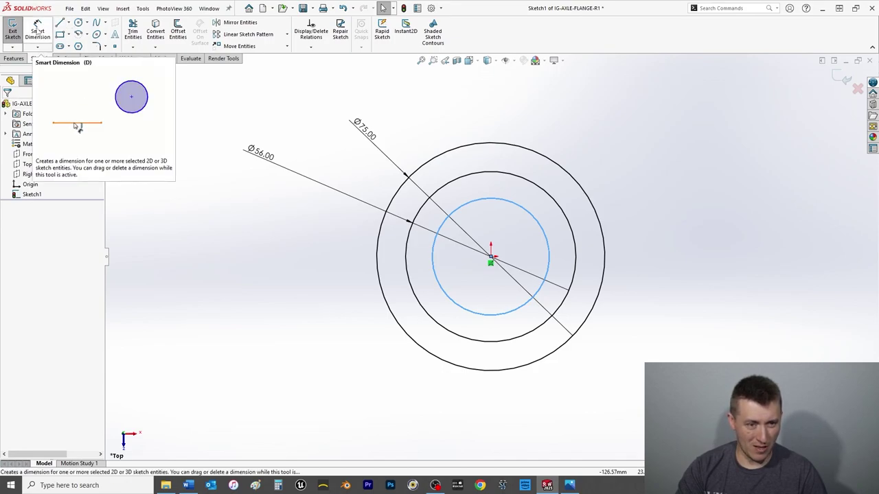
pyautogui.click(38, 31)
pyautogui.click(523, 217)
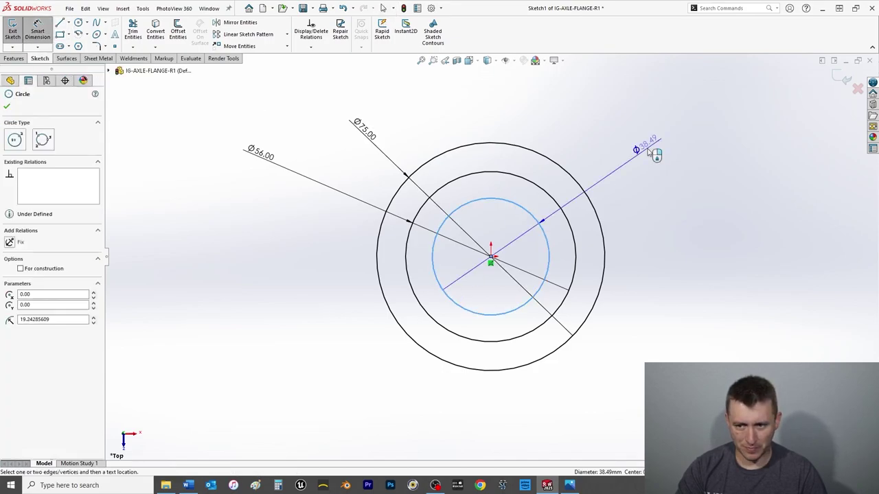
pyautogui.click(652, 152)
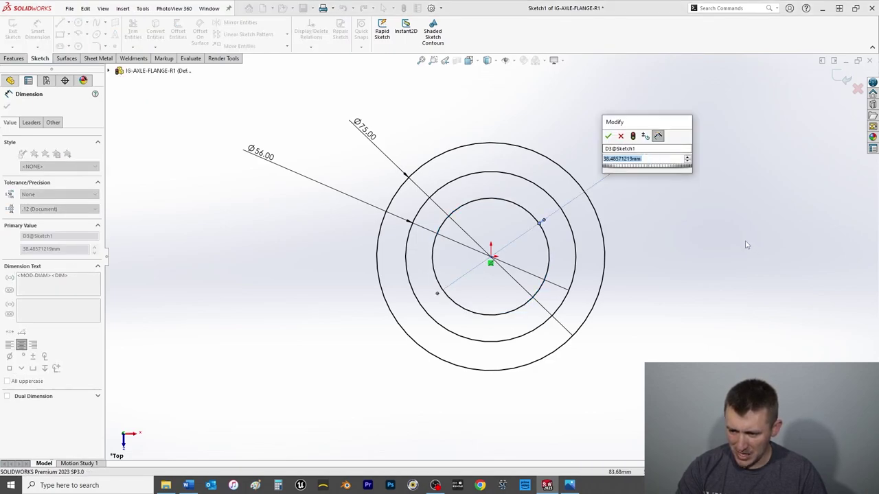
pyautogui.write('38')
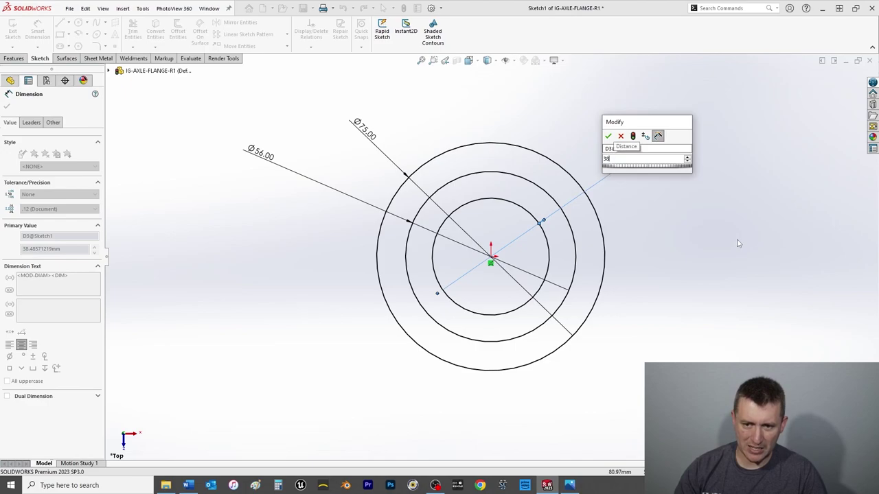
pyautogui.press('Return')
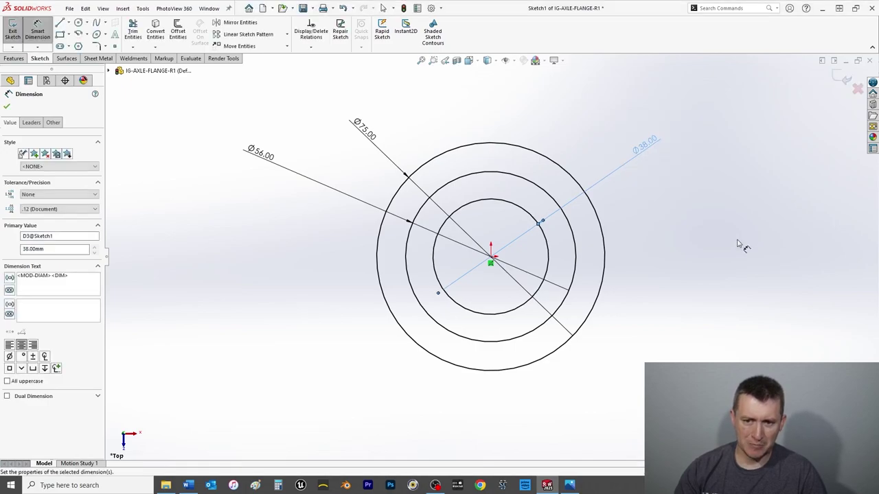
pyautogui.click(7, 108)
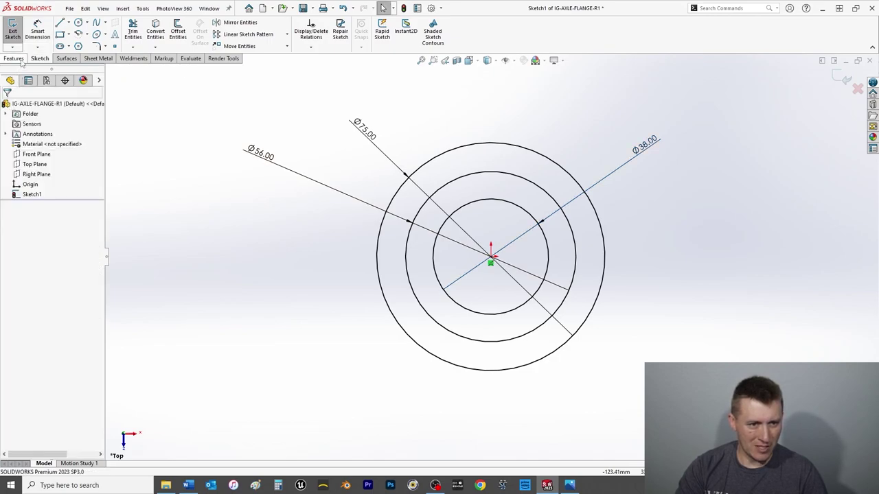
# Extrude the Ø75–Ø56 ring 75 mm mid-plane into a tube, then select Sketch1 for reuse
pyautogui.click(14, 58)
pyautogui.click(16, 31)
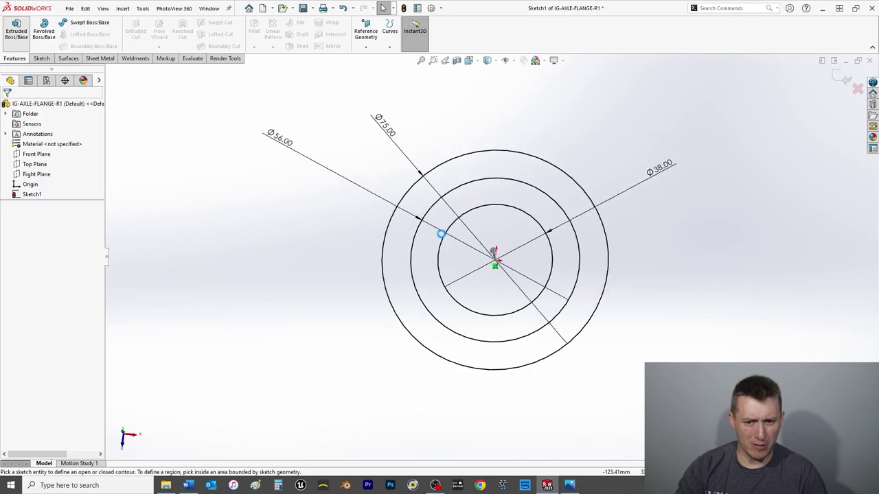
pyautogui.click(41, 162)
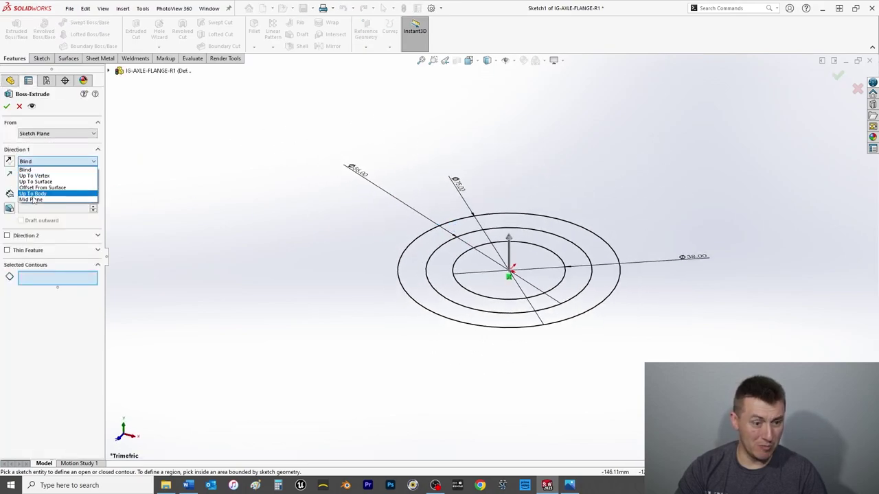
pyautogui.click(35, 195)
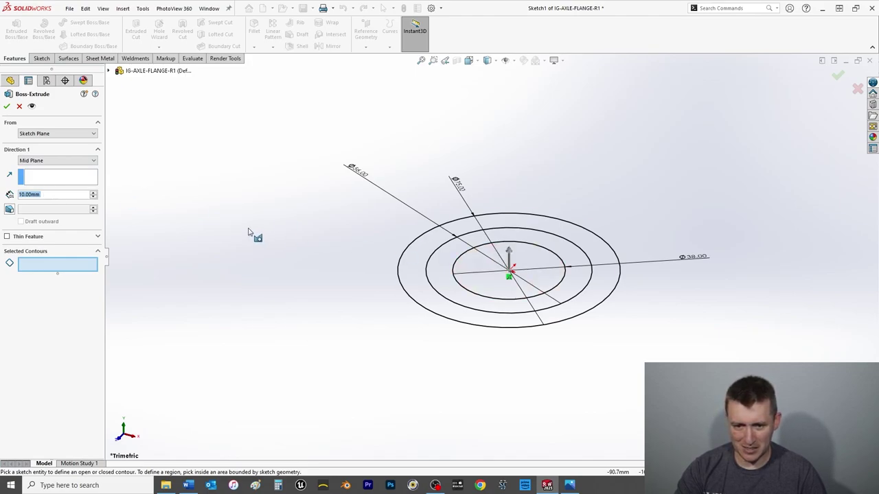
pyautogui.click(412, 284)
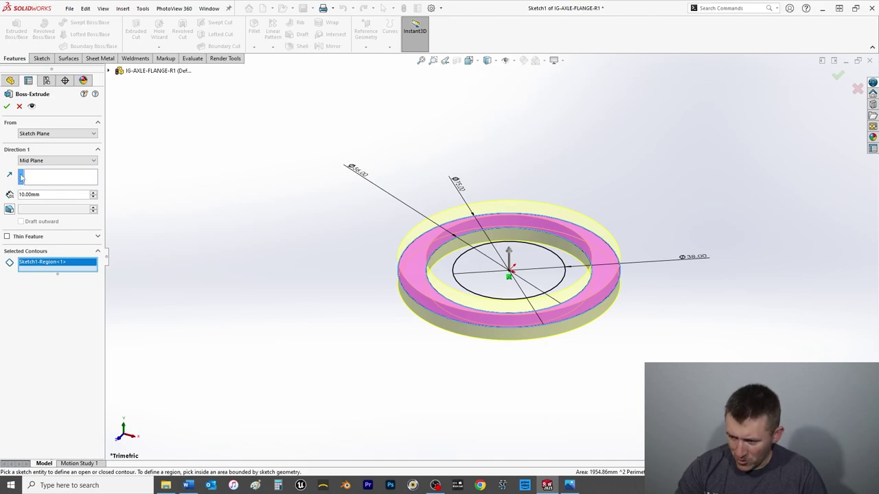
pyautogui.moveTo(48, 195); pyautogui.dragTo(6, 194)
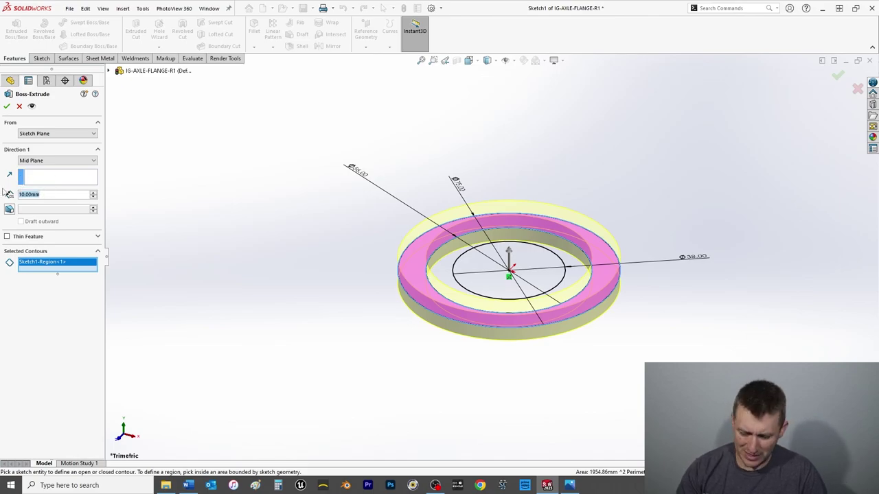
pyautogui.write('75')
pyautogui.press('Return')
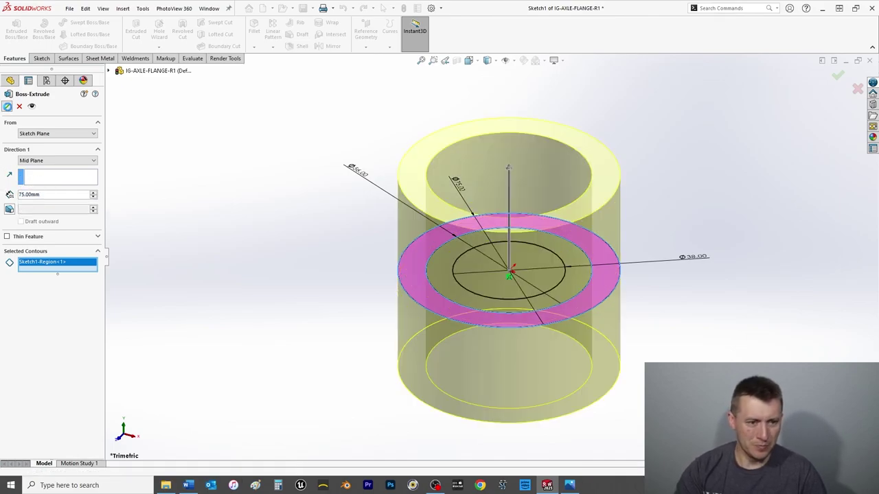
pyautogui.click(6, 106)
pyautogui.click(43, 214)
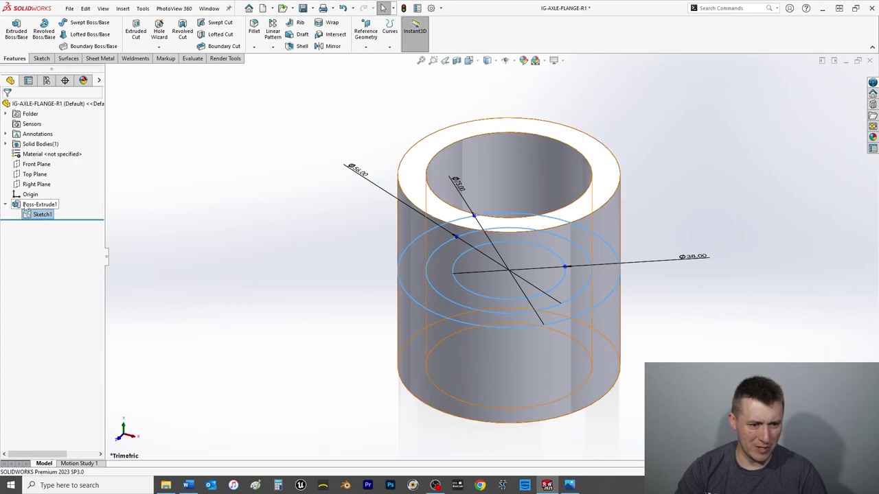
# Extrude the Ø56–Ø38 inner ring 55 mm mid-plane as Boss-Extrude2 and save
pyautogui.click(22, 38)
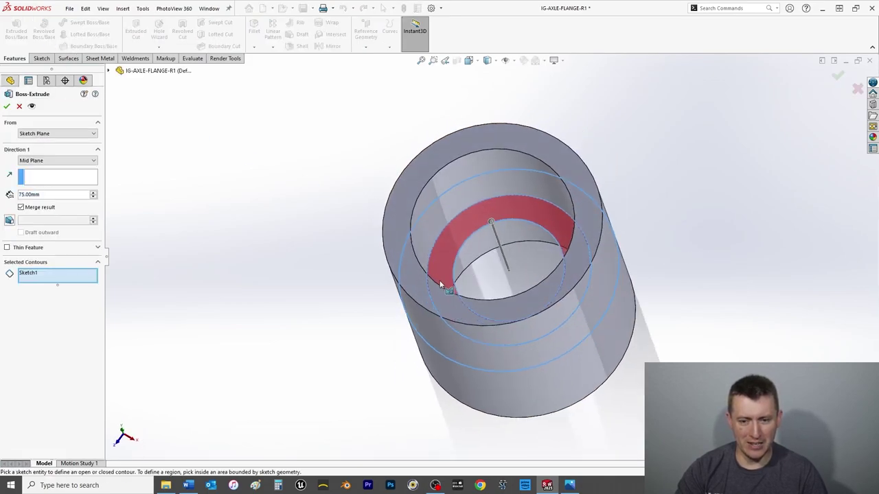
pyautogui.click(443, 269)
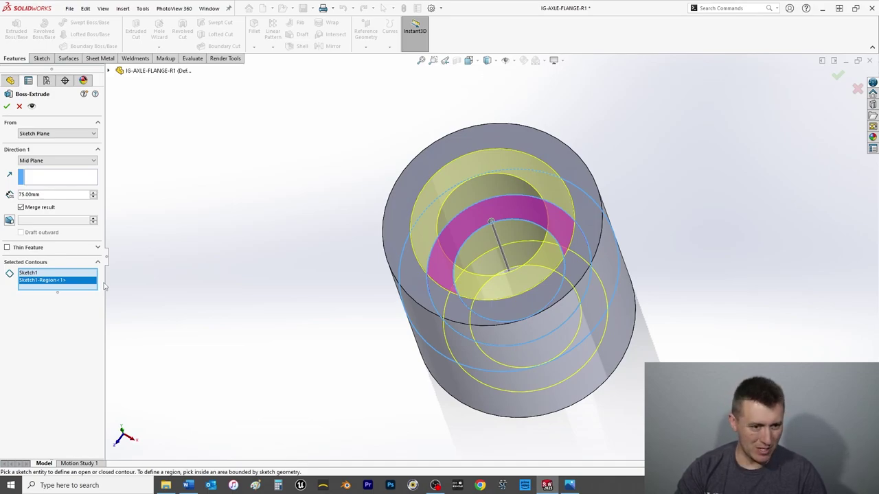
pyautogui.doubleClick(26, 195)
pyautogui.write('55')
pyautogui.press('Return')
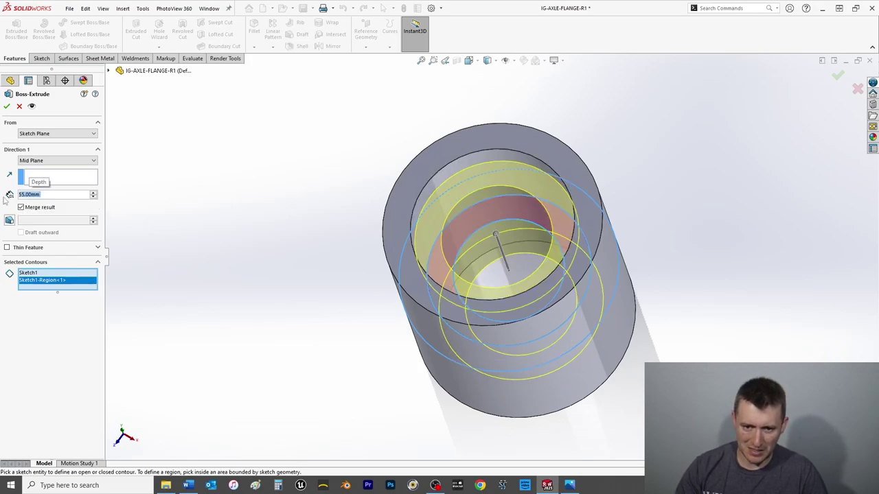
pyautogui.press('Return')
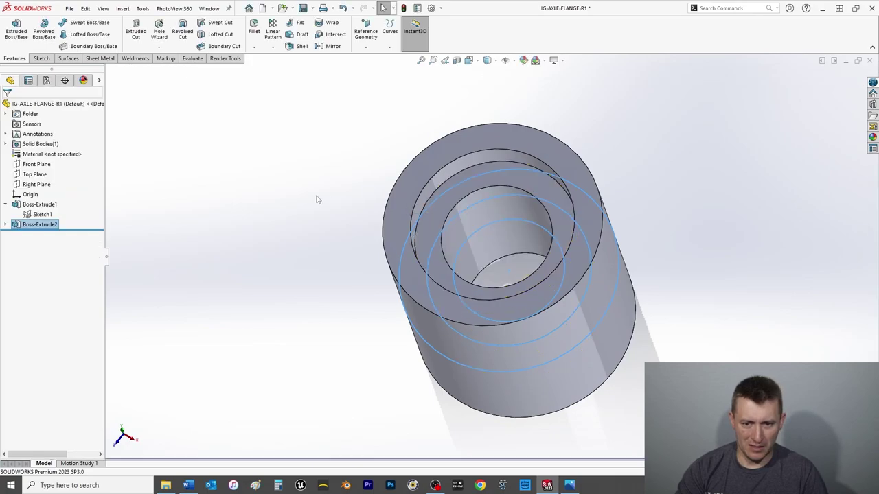
pyautogui.hotkey('ctrl', 's')
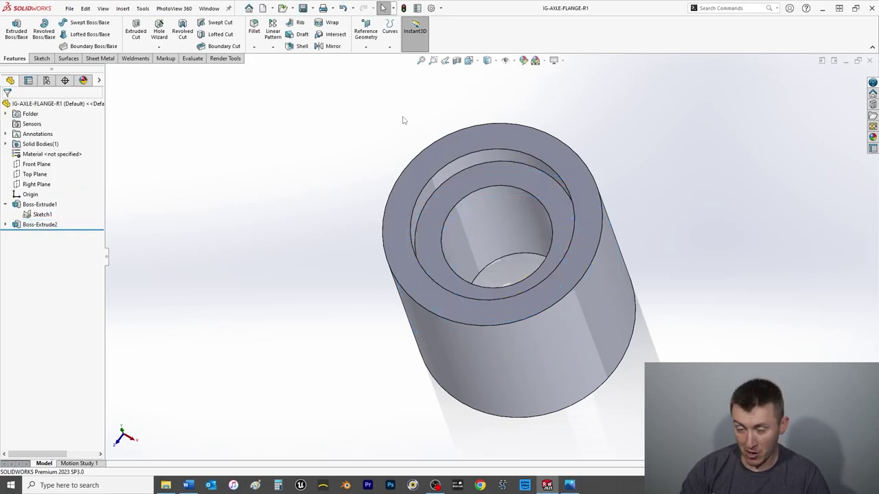
# Inspect the sleeve in a front section view, then remove the section and view from Top
pyautogui.press('space')
pyautogui.click(294, 138)
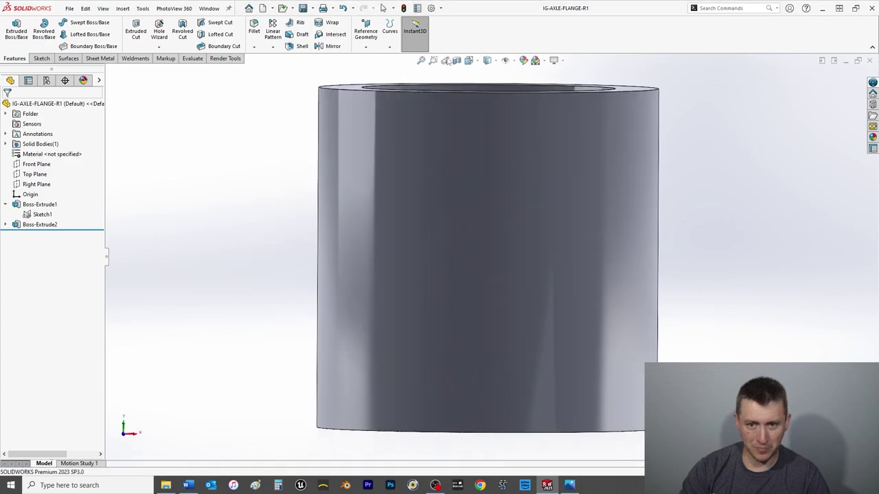
pyautogui.click(467, 61)
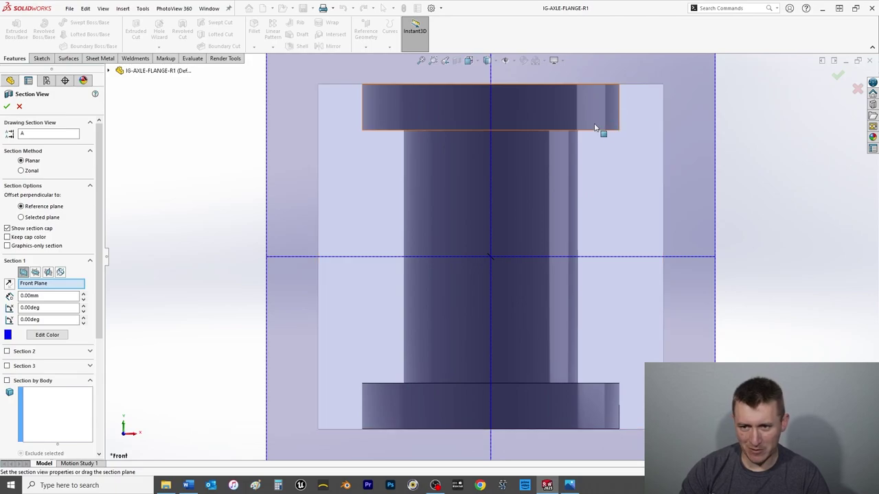
pyautogui.click(6, 107)
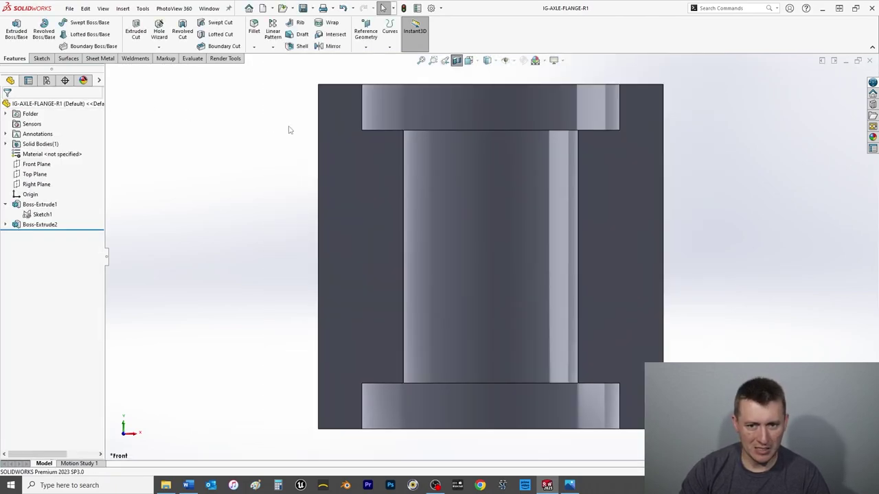
pyautogui.click(457, 59)
pyautogui.press('space')
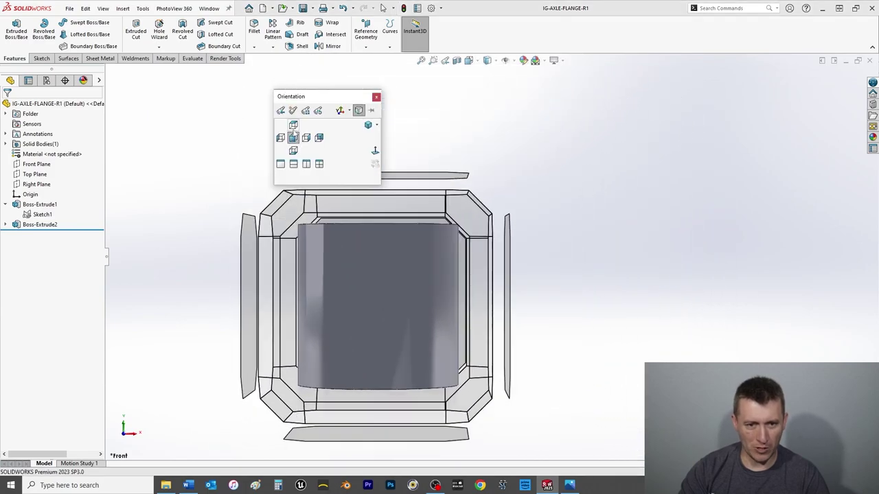
pyautogui.click(294, 129)
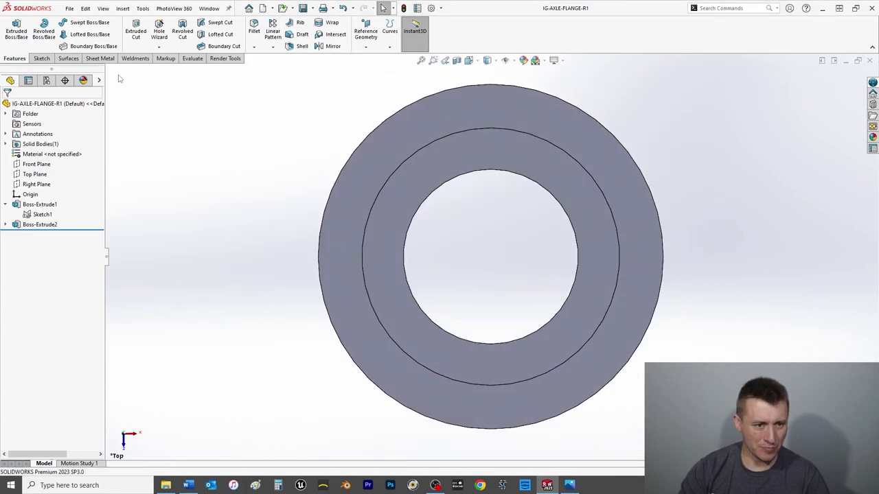
# Start a sketch on the inner ring's top face with a horizontal centerline across the bore
pyautogui.click(481, 146)
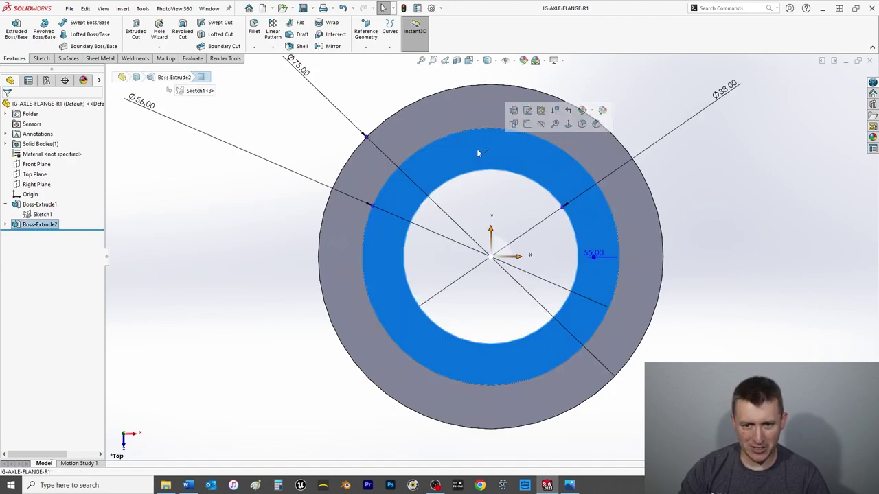
pyautogui.click(42, 58)
pyautogui.click(13, 31)
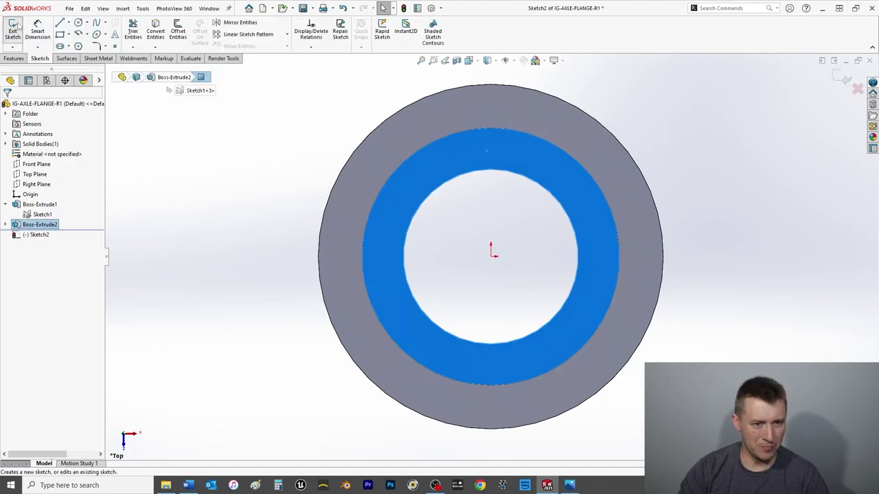
pyautogui.click(68, 23)
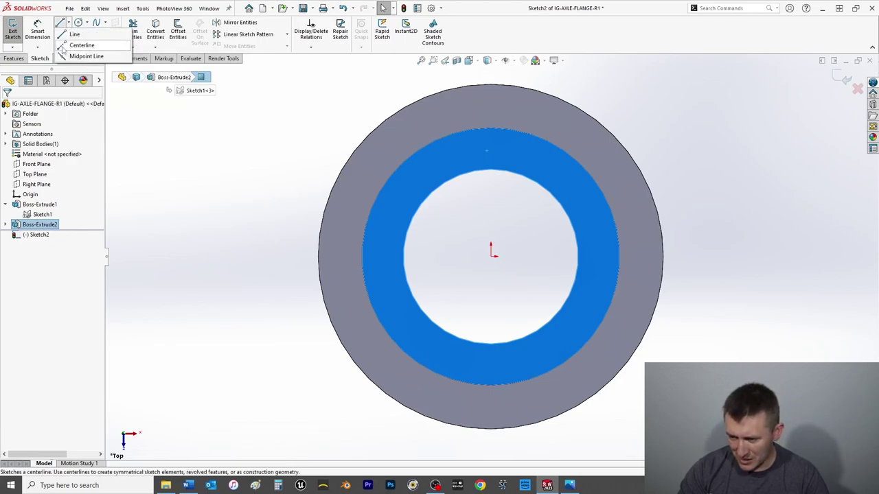
pyautogui.click(64, 46)
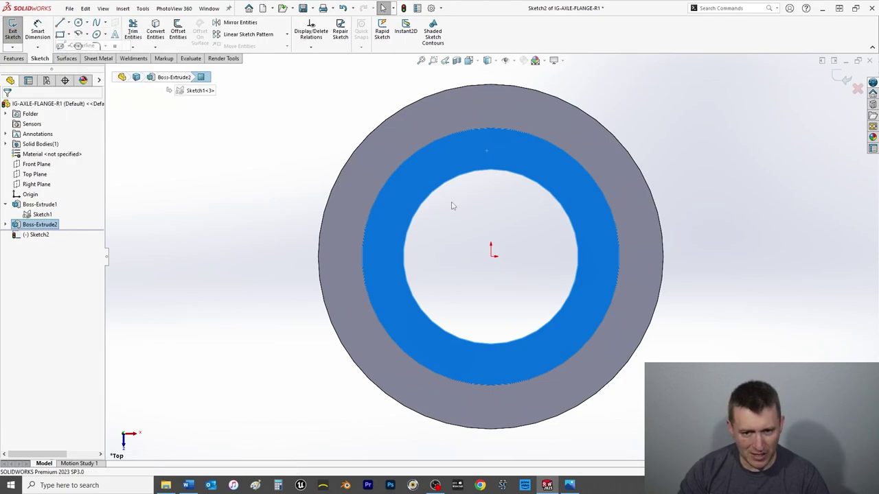
pyautogui.click(403, 256)
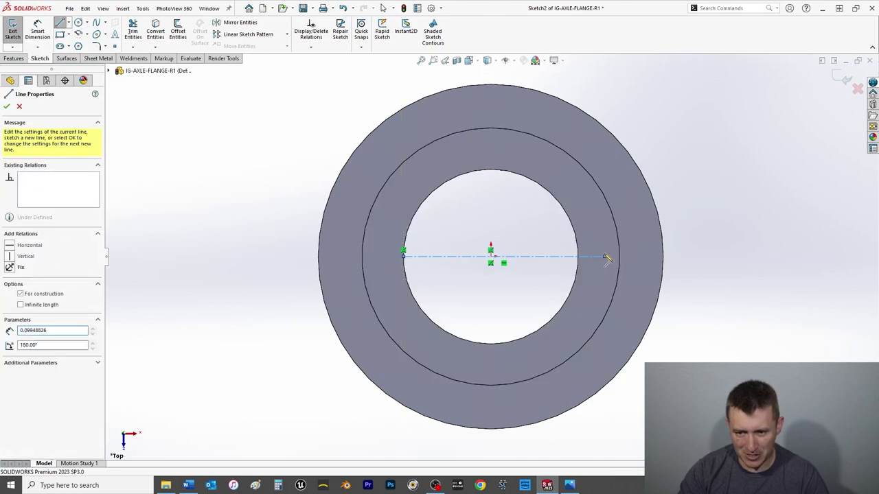
pyautogui.click(605, 256)
pyautogui.rightClick(532, 224)
pyautogui.click(551, 223)
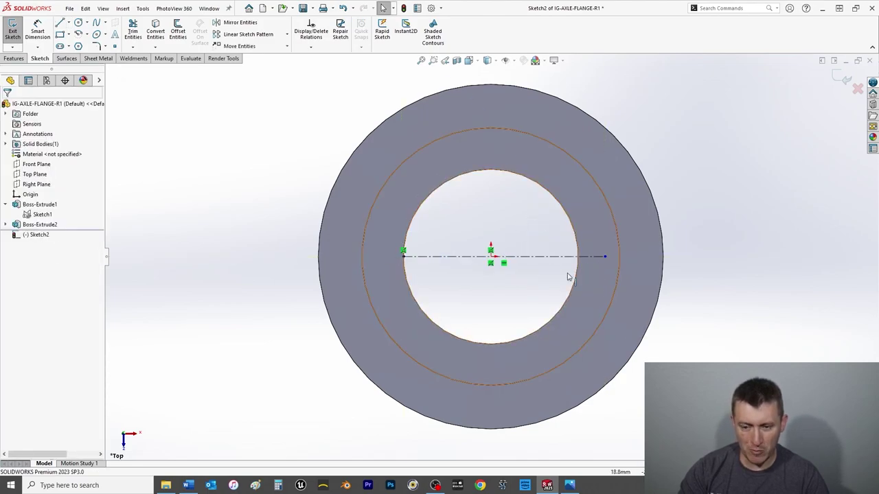
# Dimension the centerline to 41 mm
pyautogui.click(37, 28)
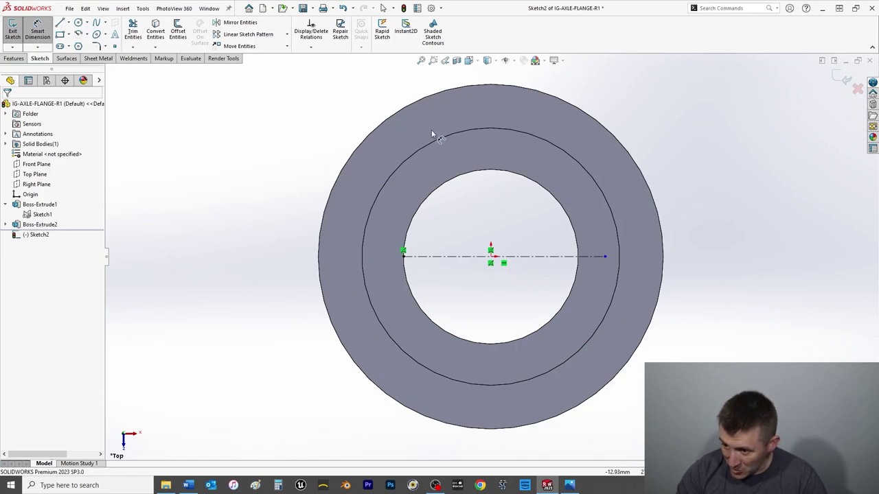
pyautogui.click(560, 256)
pyautogui.click(500, 436)
pyautogui.write('41')
pyautogui.press('Return')
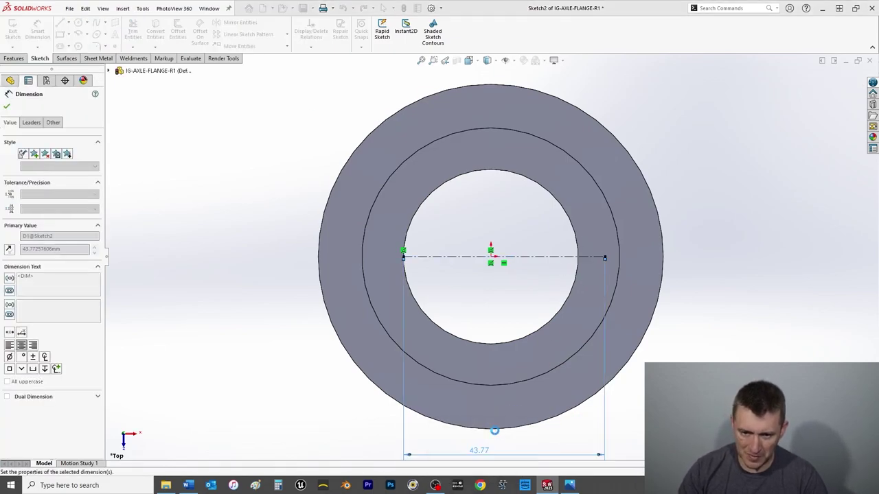
pyautogui.click(7, 107)
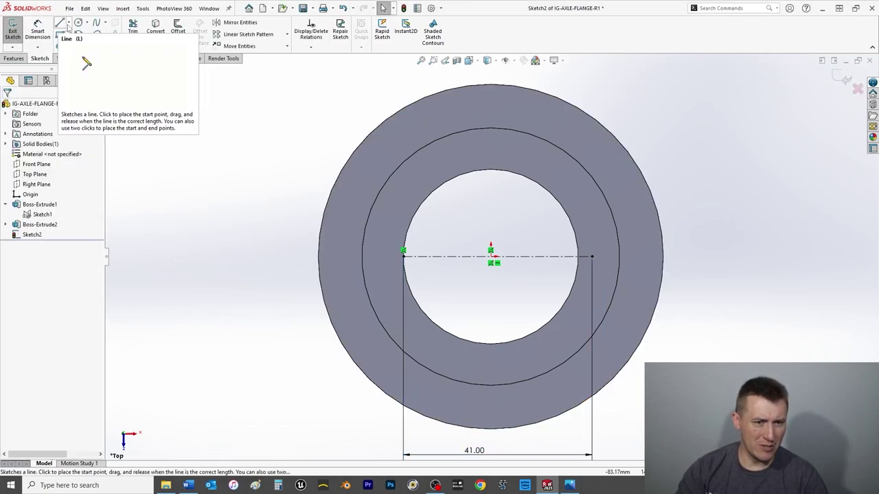
# Draw the keyway's vertical side and top edge at the centerline's right end
pyautogui.click(69, 23)
pyautogui.click(76, 56)
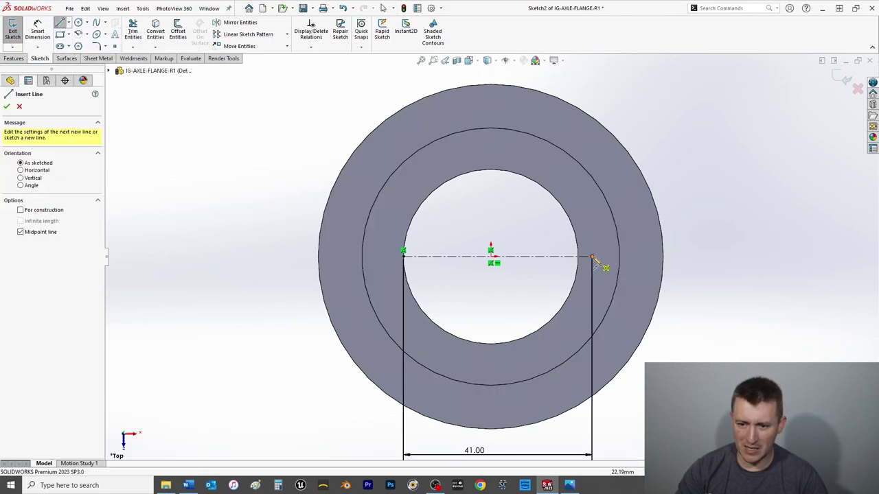
pyautogui.click(591, 256)
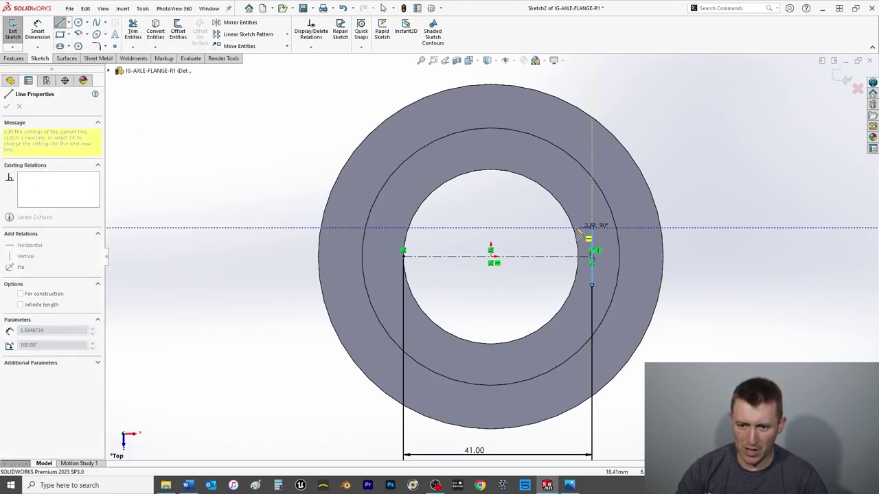
pyautogui.rightClick(577, 192)
pyautogui.click(599, 208)
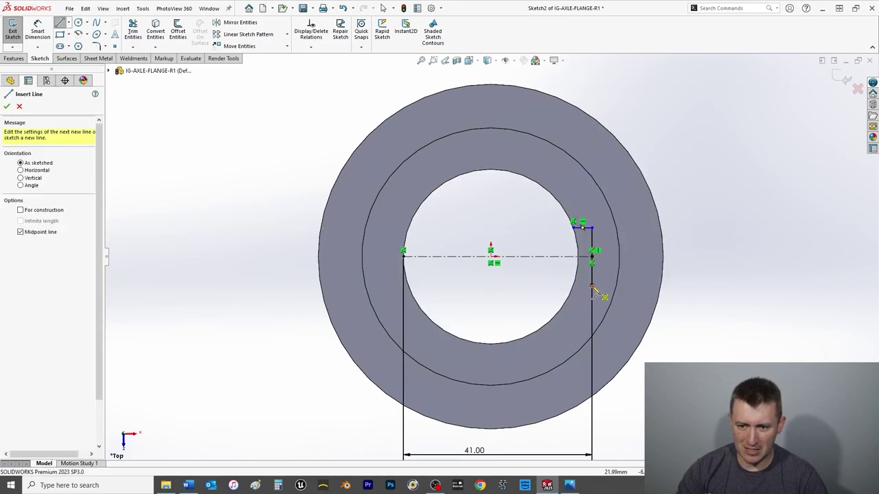
pyautogui.click(592, 255)
pyautogui.click(574, 283)
pyautogui.rightClick(554, 275)
pyautogui.click(561, 281)
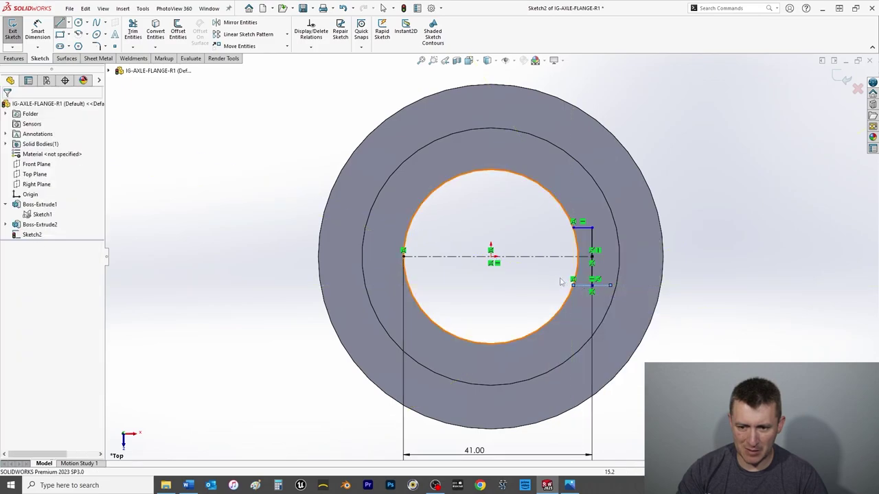
pyautogui.click(606, 290)
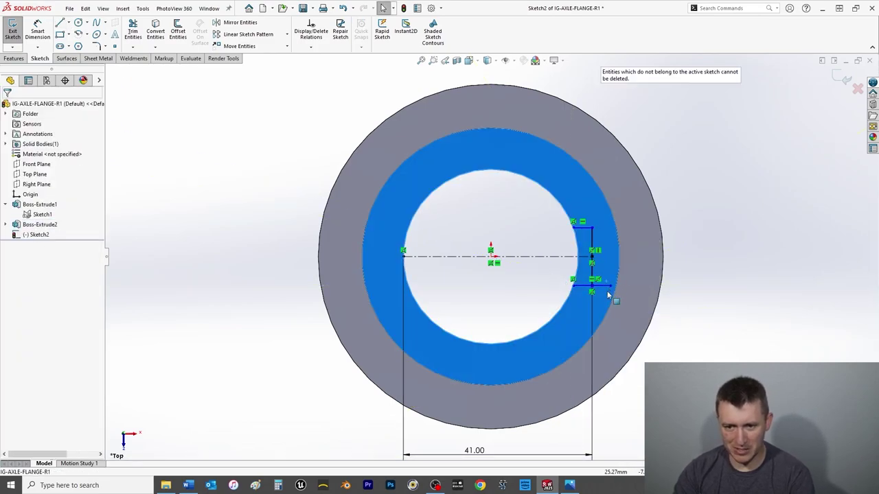
pyautogui.hotkey('ctrl', 'z')
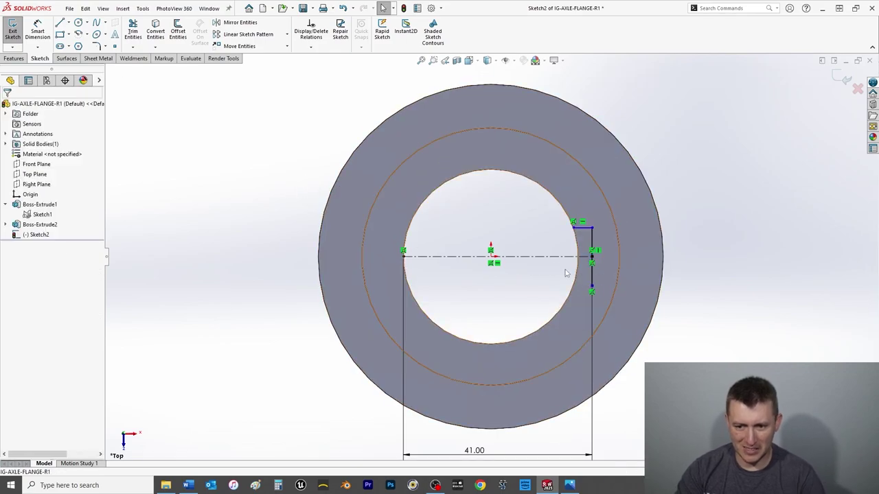
# Draw the keyway's bottom edge from the side's lower end to the bore circle
pyautogui.click(60, 23)
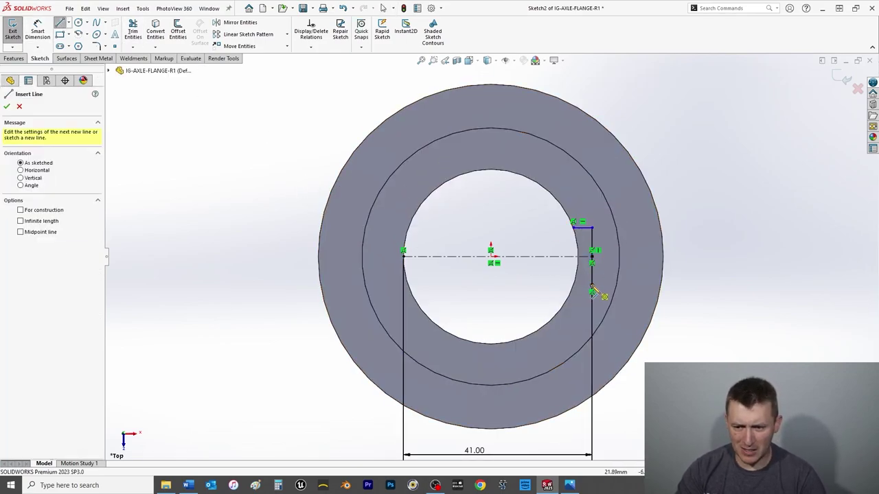
pyautogui.click(591, 285)
pyautogui.click(573, 280)
pyautogui.rightClick(547, 253)
pyautogui.click(553, 285)
pyautogui.press('Escape')
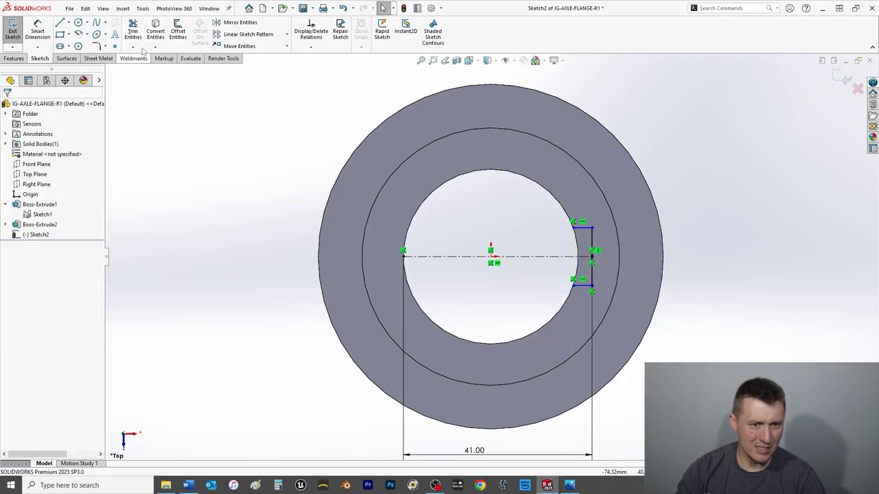
# Convert the bore edge into the sketch and trim away the arc inside the keyway
pyautogui.click(156, 32)
pyautogui.click(535, 184)
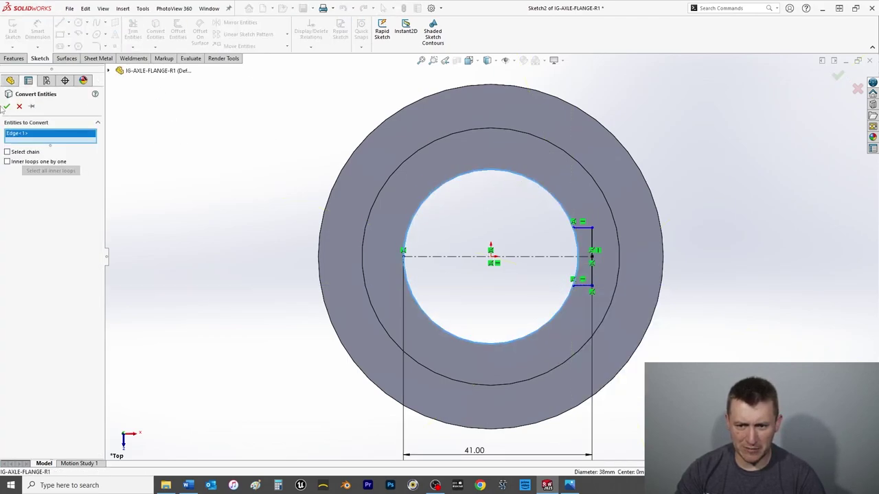
pyautogui.click(6, 107)
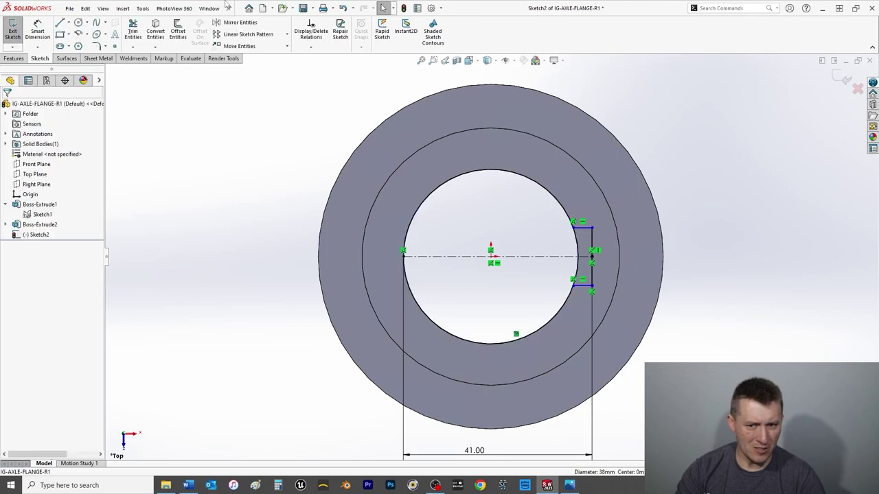
pyautogui.click(132, 32)
pyautogui.moveTo(540, 167); pyautogui.dragTo(508, 199)
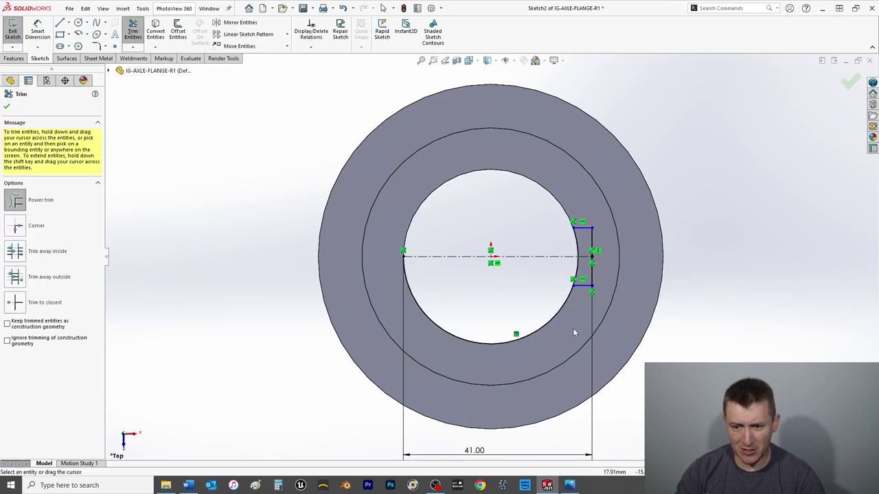
pyautogui.click(6, 107)
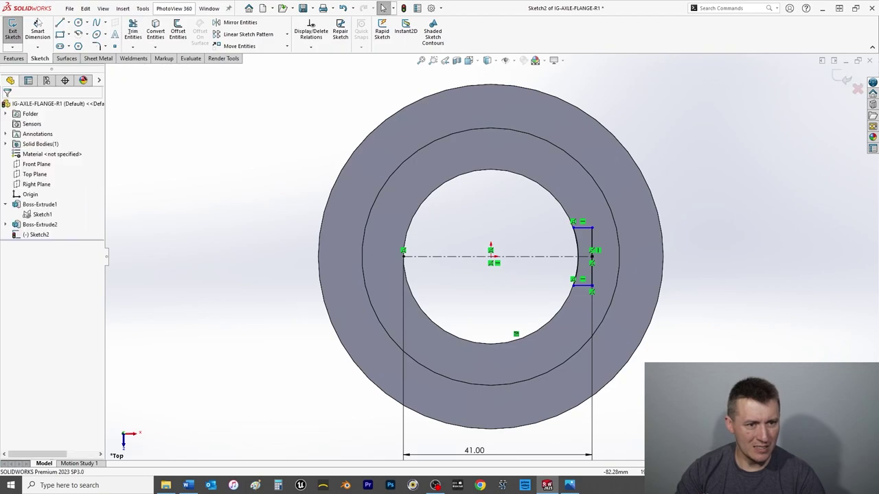
# Dimension the keyway's vertical line to a 10 mm width
pyautogui.click(38, 25)
pyautogui.click(614, 240)
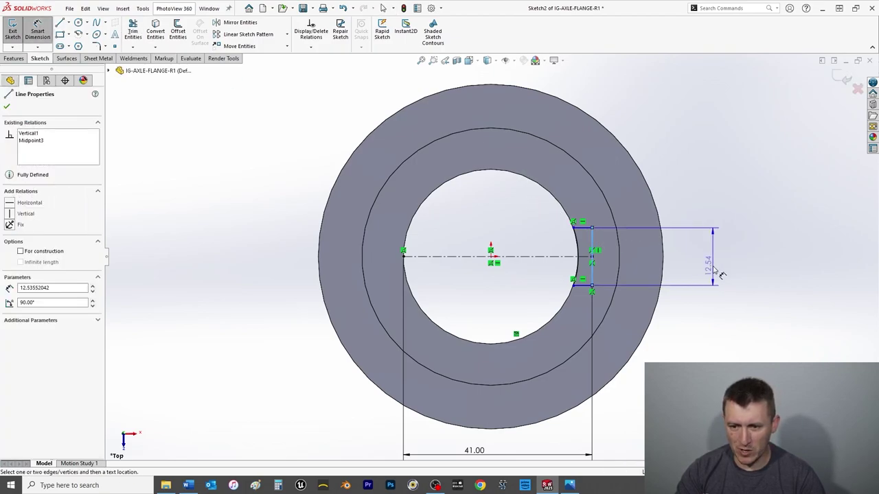
pyautogui.click(714, 261)
pyautogui.write('10')
pyautogui.press('Return')
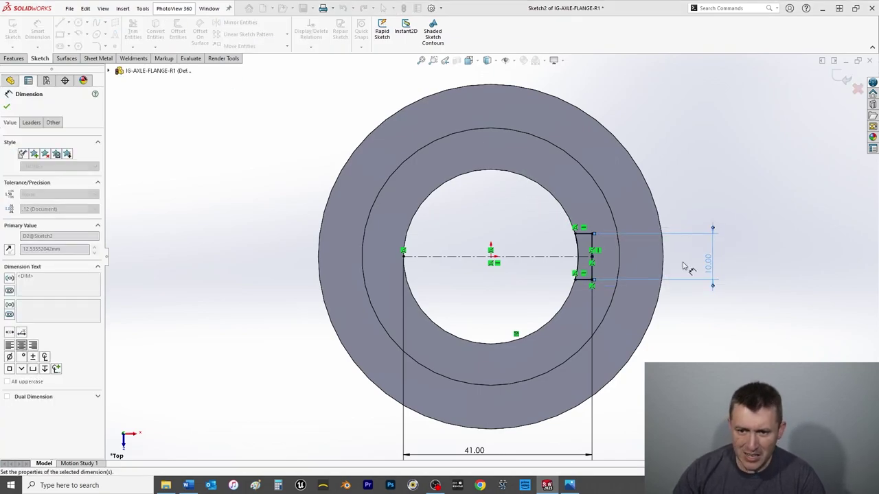
pyautogui.click(6, 107)
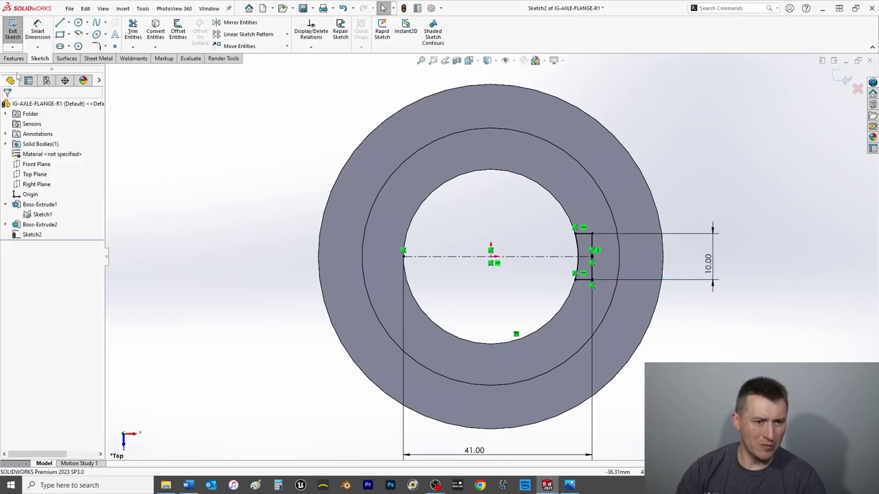
# Cut the keyway Through All – Both as Cut-Extrude1 and save the part
pyautogui.click(14, 58)
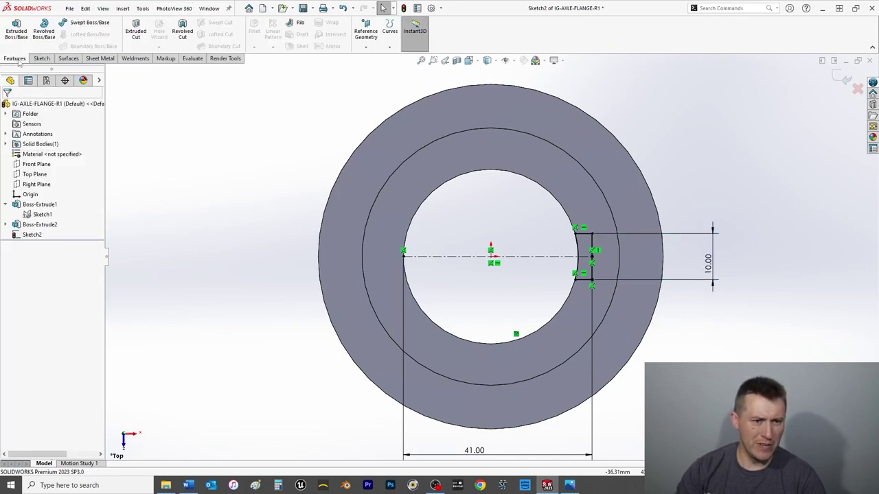
pyautogui.click(138, 32)
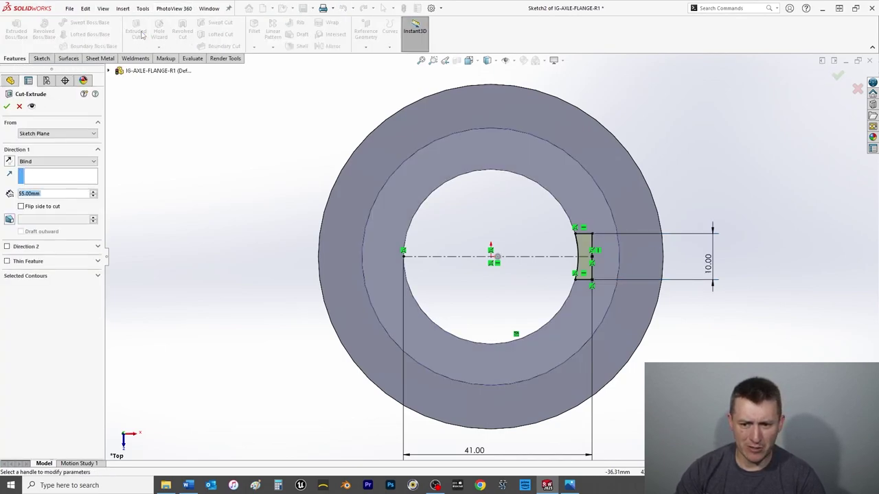
pyautogui.click(30, 164)
pyautogui.click(32, 178)
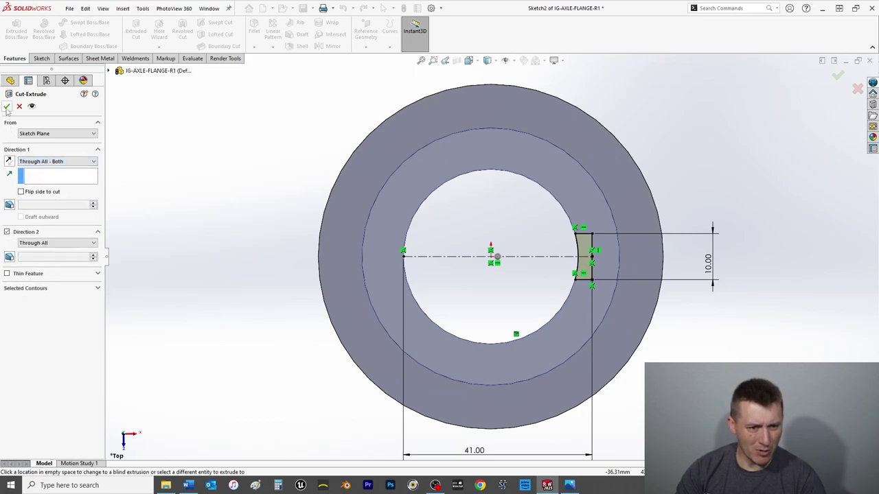
pyautogui.press('Return')
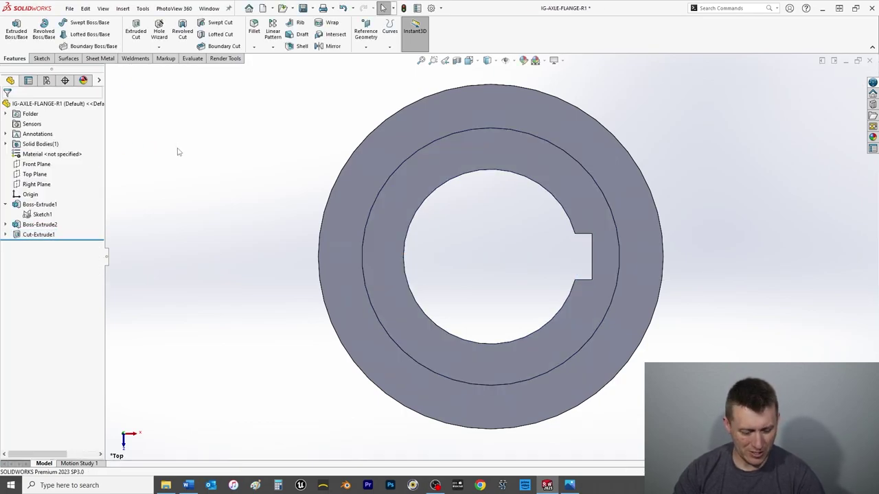
pyautogui.hotkey('ctrl', 's')
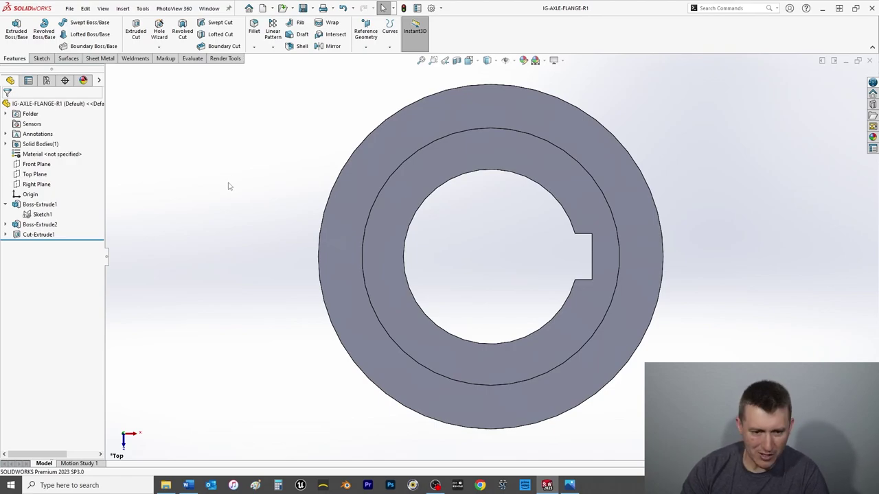
pyautogui.press('space')
pyautogui.click(370, 126)
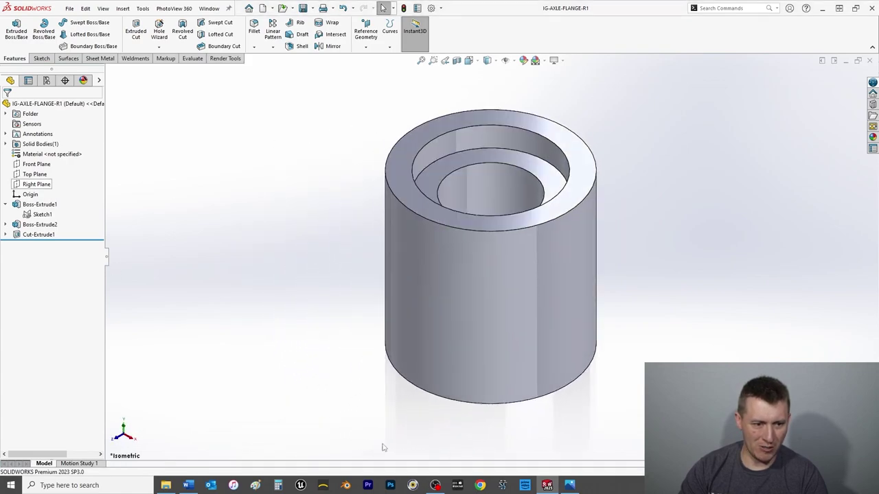
pyautogui.moveTo(397, 455); pyautogui.dragTo(408, 355, button='middle')
pyautogui.click(440, 374)
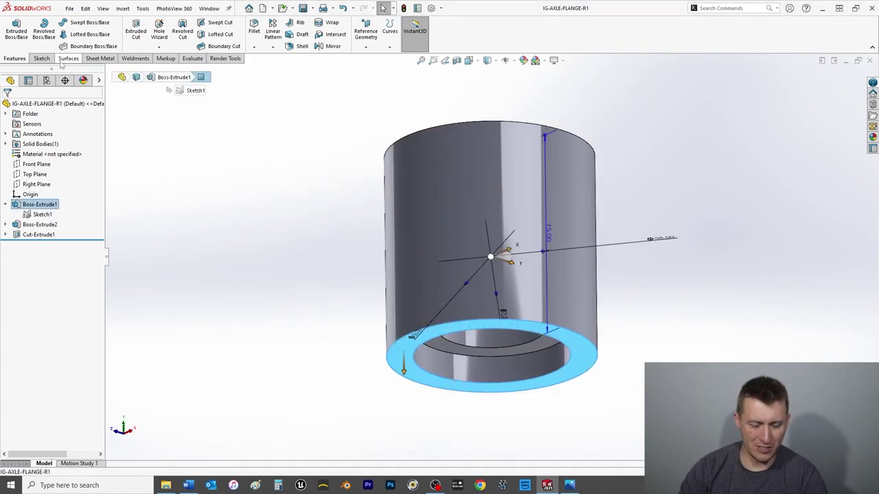
pyautogui.click(366, 33)
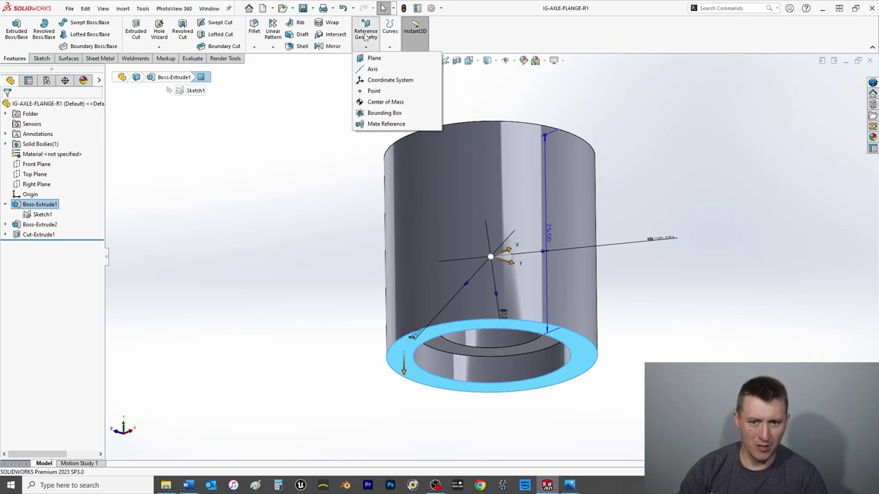
pyautogui.click(372, 59)
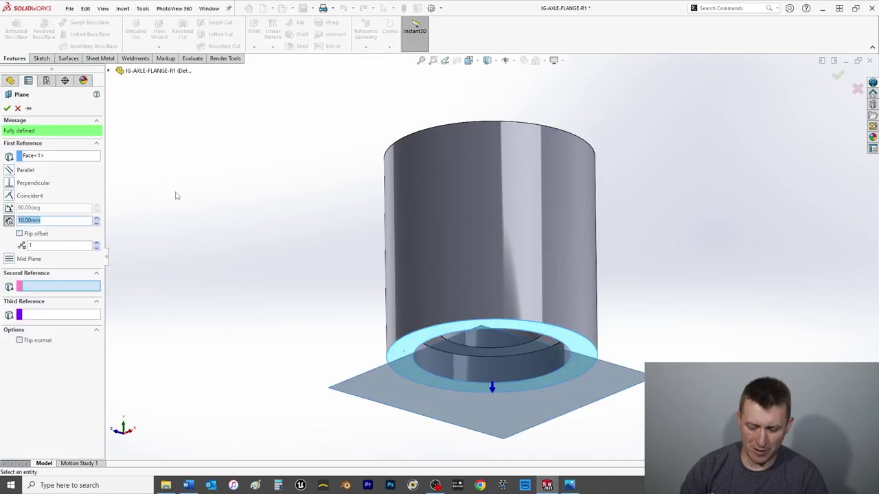
pyautogui.write('0')
pyautogui.press('Return')
pyautogui.press('space')
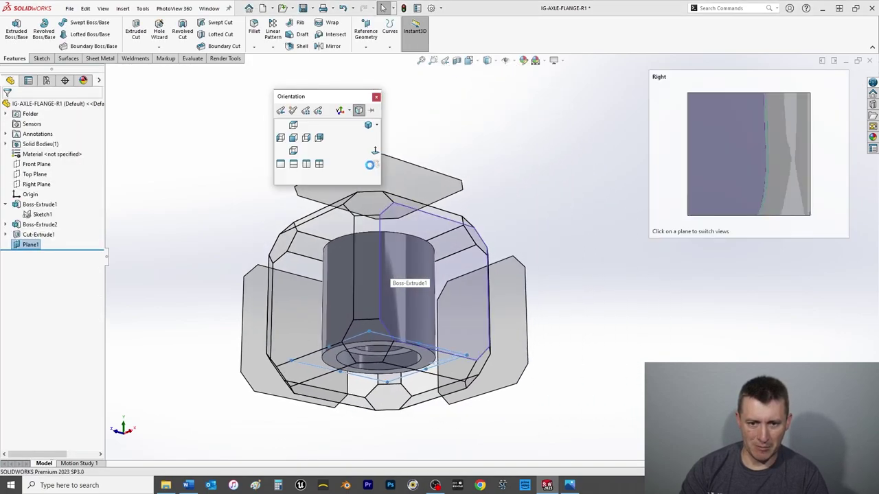
pyautogui.click(374, 153)
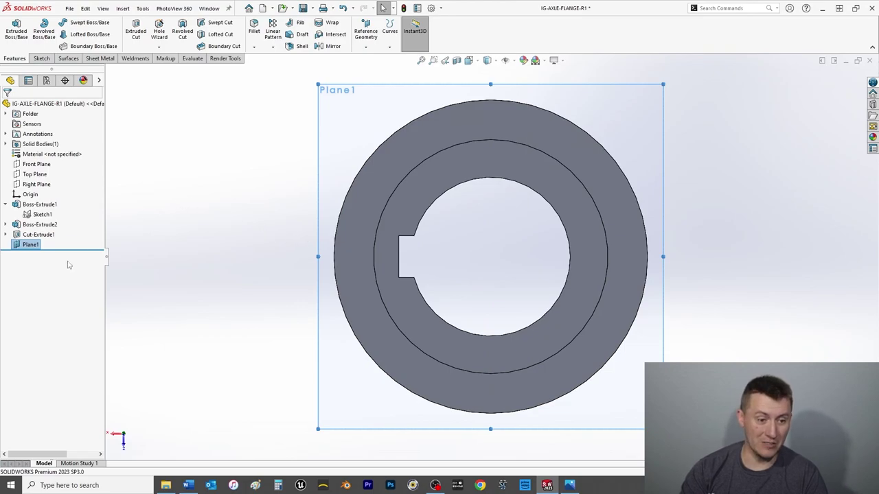
pyautogui.press('space')
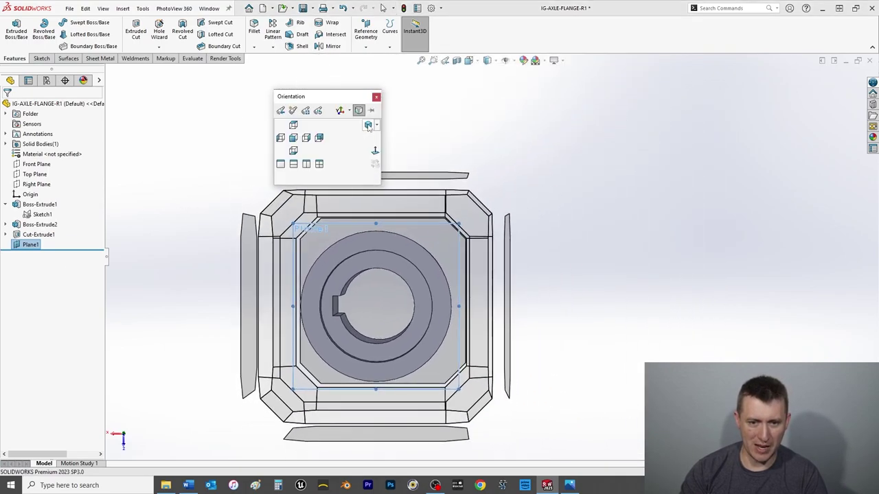
pyautogui.click(362, 132)
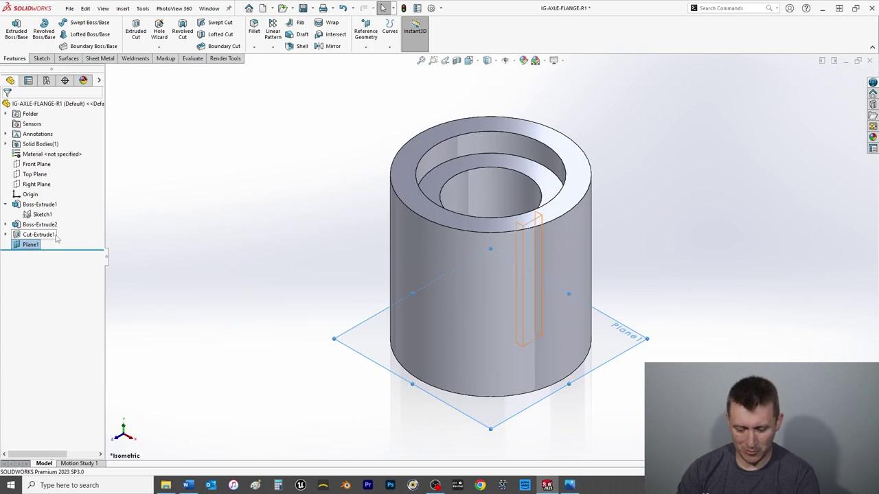
pyautogui.press('Delete')
# Delete Plane1 and create Plane2 offset 113 mm from the Right Plane
pyautogui.click(495, 197)
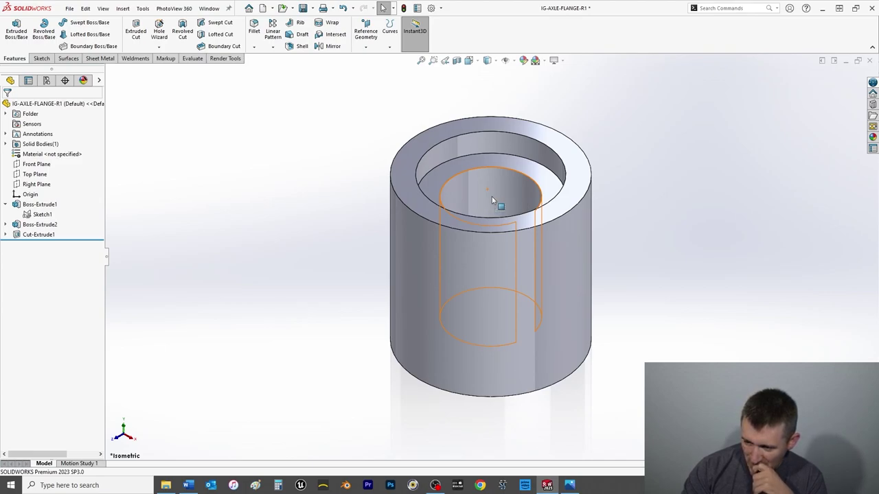
pyautogui.click(38, 184)
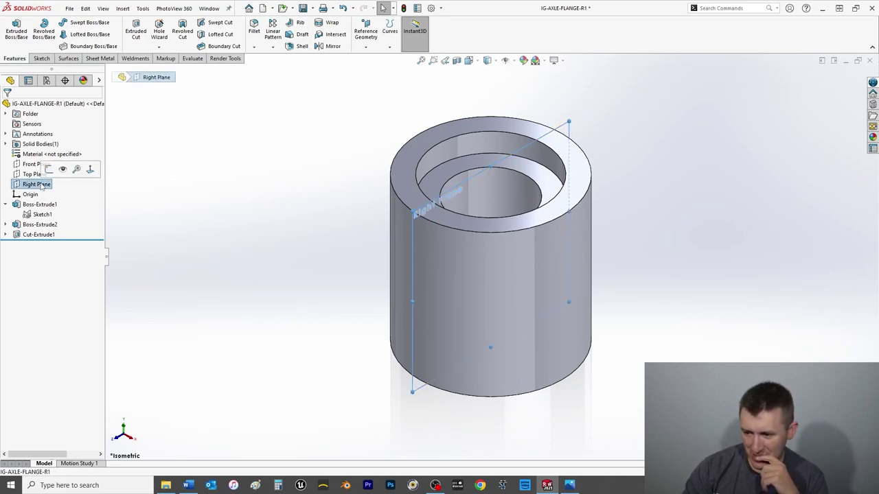
pyautogui.click(367, 31)
pyautogui.click(374, 59)
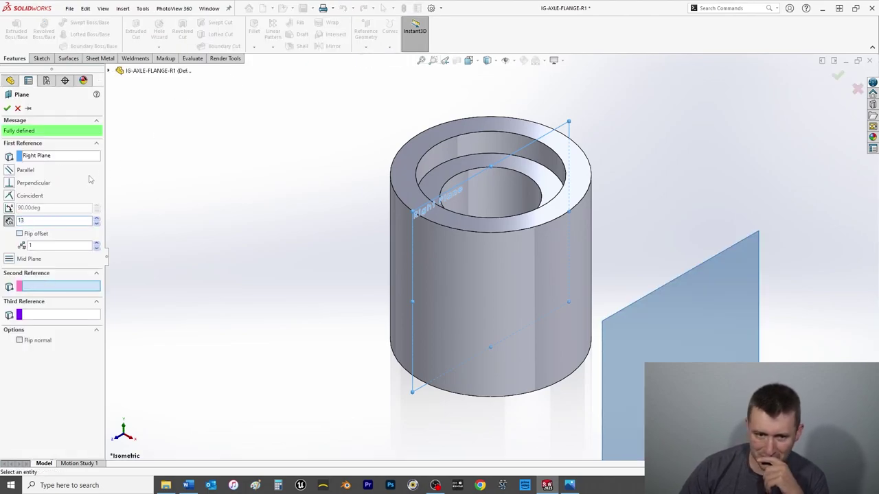
pyautogui.write('11')
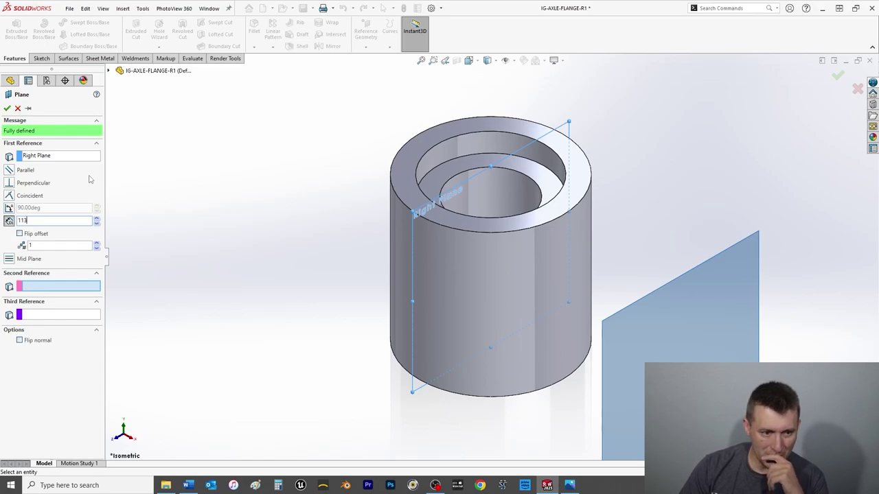
pyautogui.press('Return')
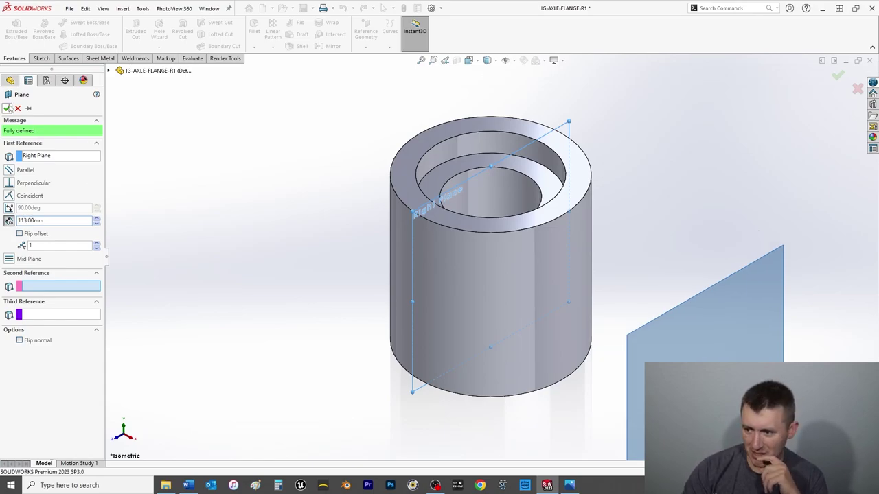
pyautogui.click(8, 109)
# Sketch a corner rectangle on Plane2 from the model's bottom-left corner to its right edge
pyautogui.click(40, 57)
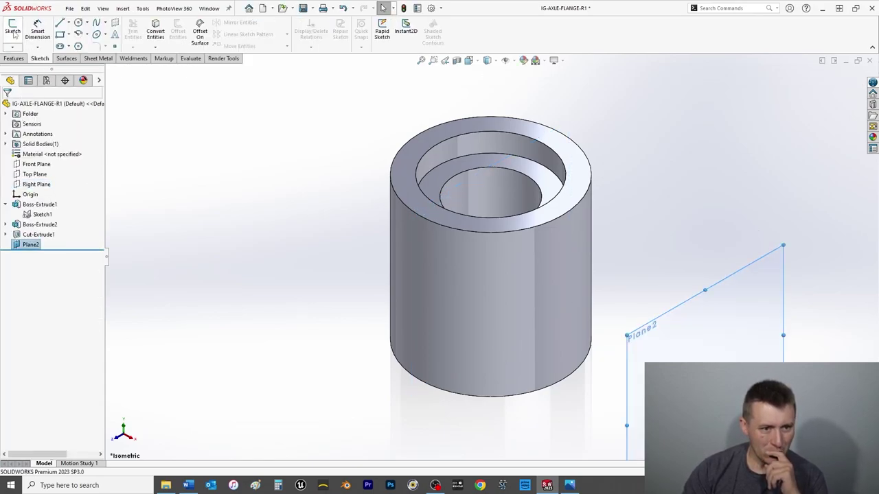
pyautogui.click(13, 31)
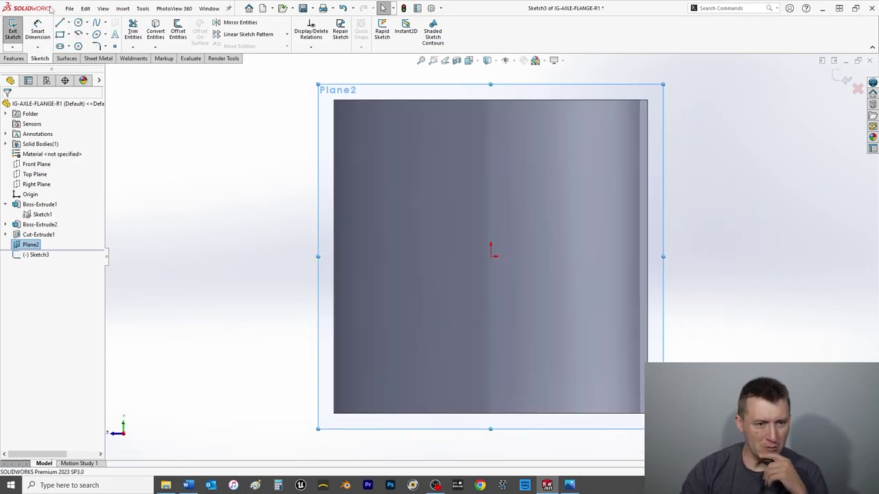
pyautogui.click(68, 33)
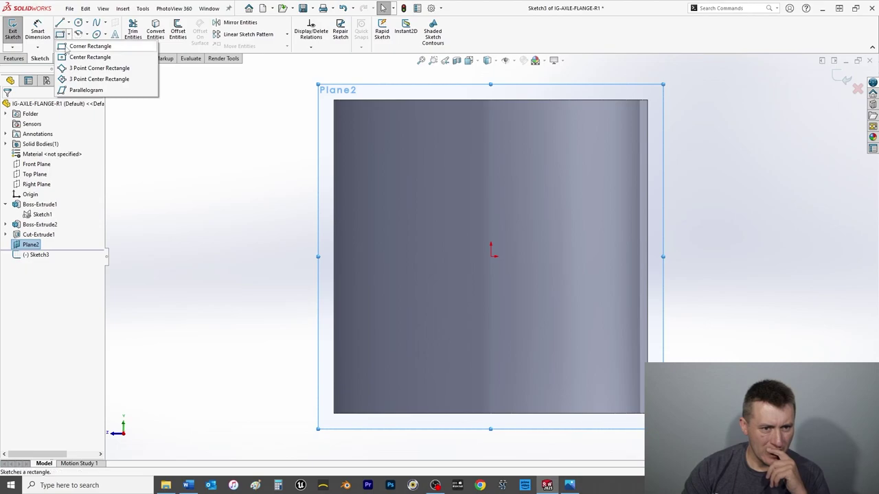
pyautogui.click(85, 47)
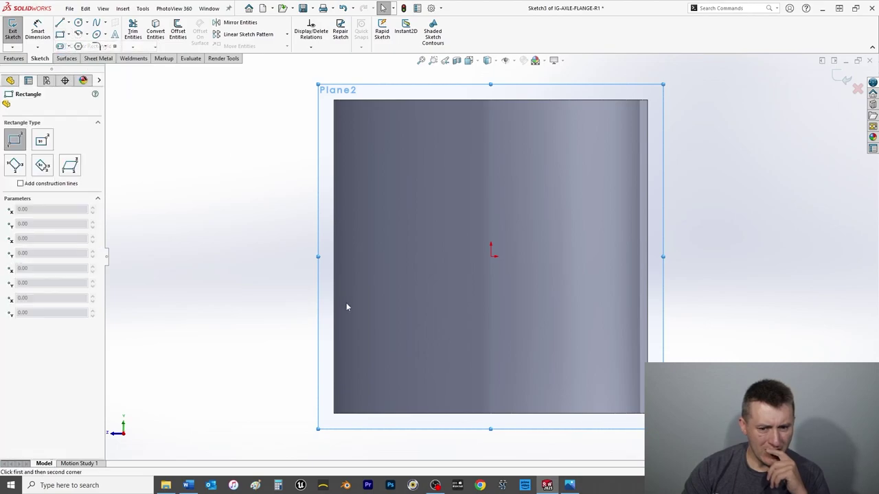
pyautogui.click(335, 414)
pyautogui.click(648, 291)
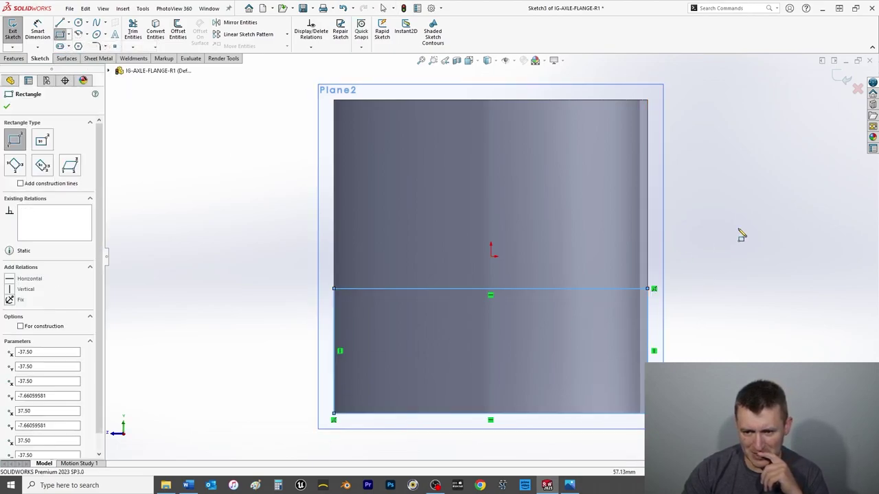
pyautogui.rightClick(747, 232)
pyautogui.click(759, 234)
# Dimension the rectangle's left edge to a 28 mm height
pyautogui.click(38, 32)
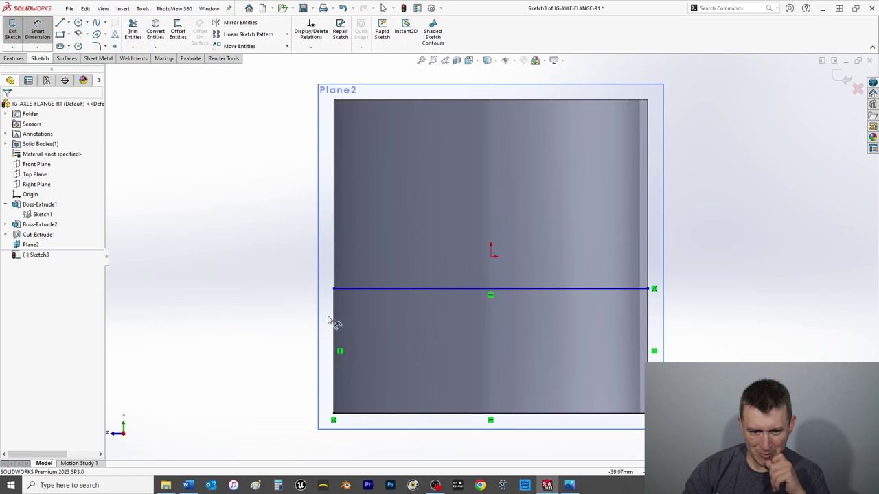
pyautogui.click(328, 320)
pyautogui.click(221, 335)
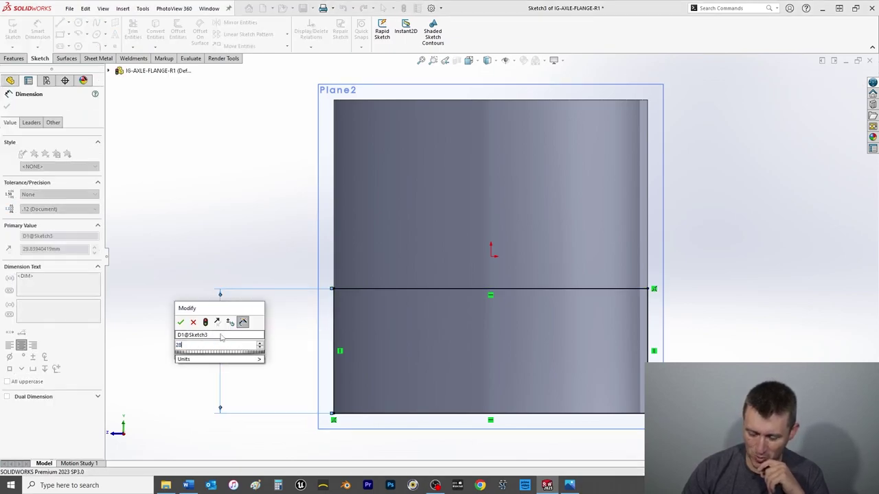
pyautogui.press('Return')
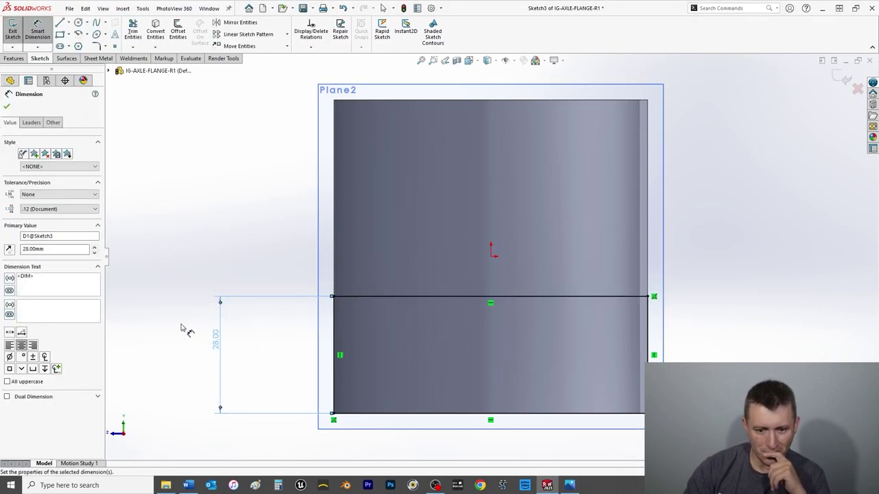
pyautogui.click(7, 107)
# Extrude the 28 mm rectangle from Plane2 Up To Surface, ending at the cylinder's outer face
pyautogui.click(13, 58)
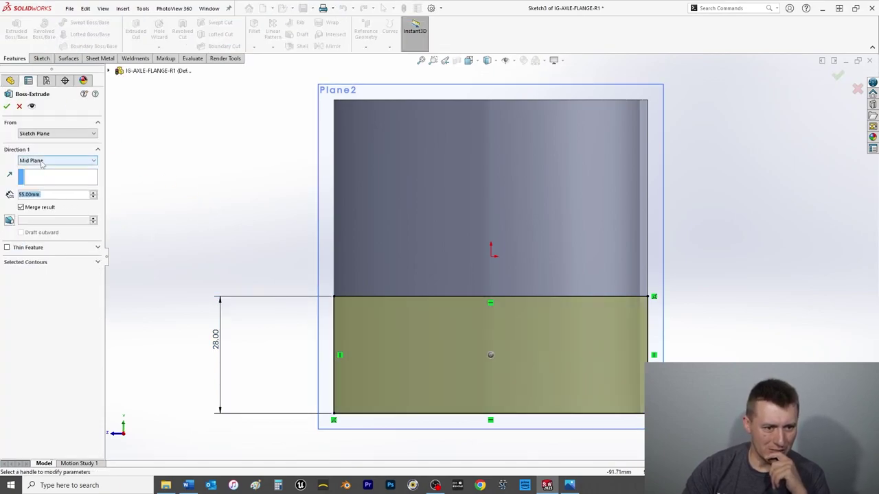
pyautogui.click(42, 163)
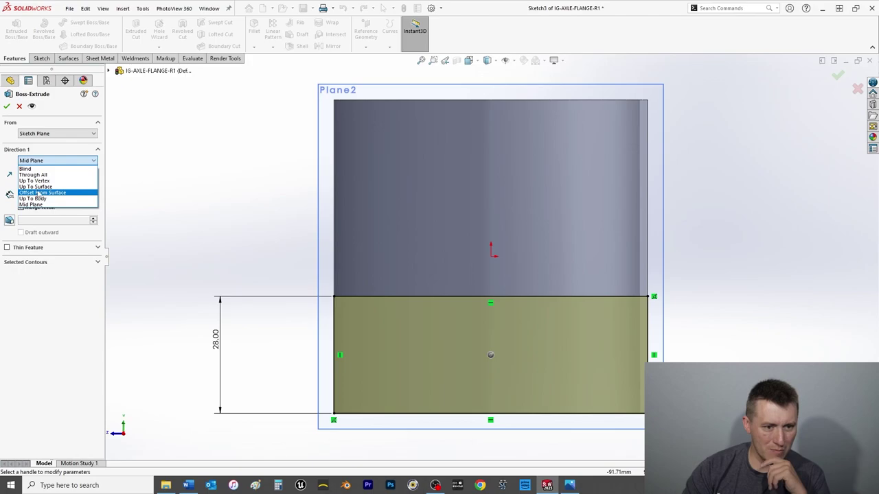
pyautogui.click(38, 186)
pyautogui.moveTo(233, 227); pyautogui.dragTo(426, 295, button='middle')
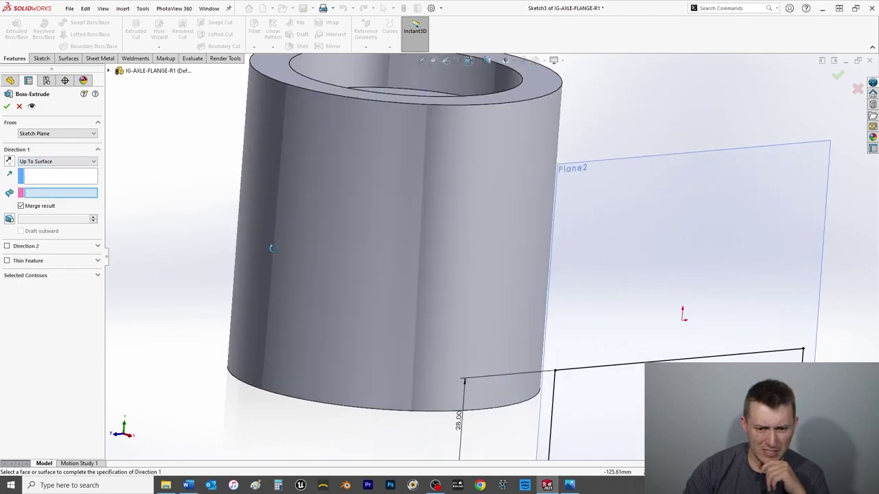
pyautogui.click(450, 308)
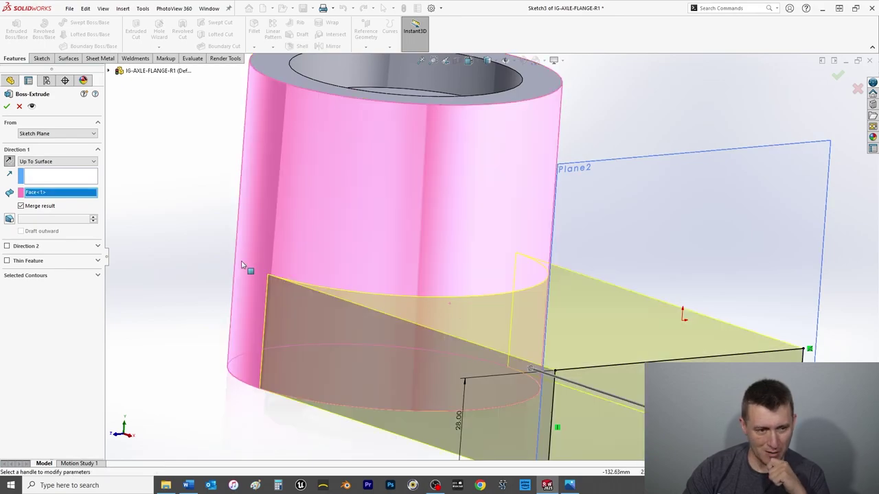
pyautogui.click(6, 106)
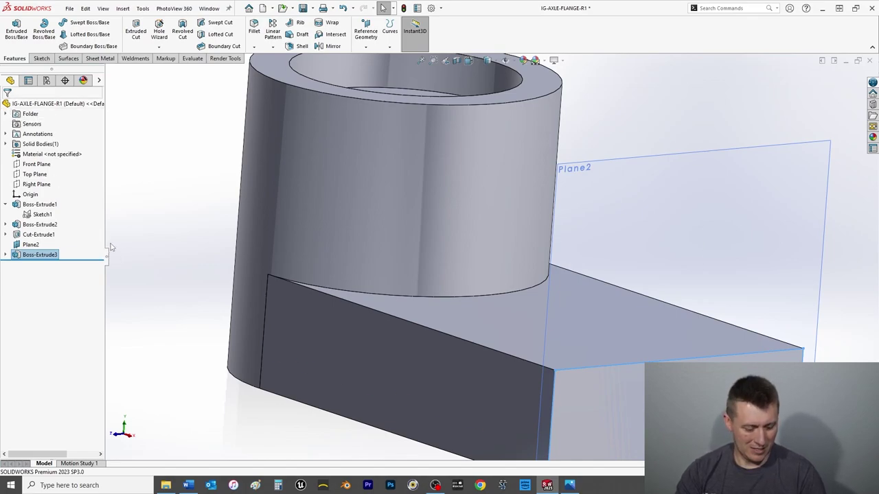
# Start a sketch on the arm's top face, viewed Normal To
pyautogui.rightClick(745, 160)
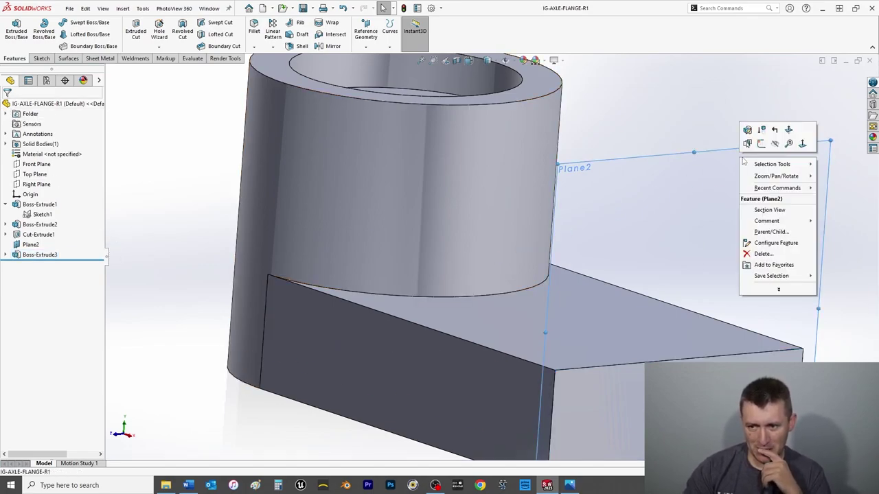
pyautogui.press('Escape')
pyautogui.click(666, 322)
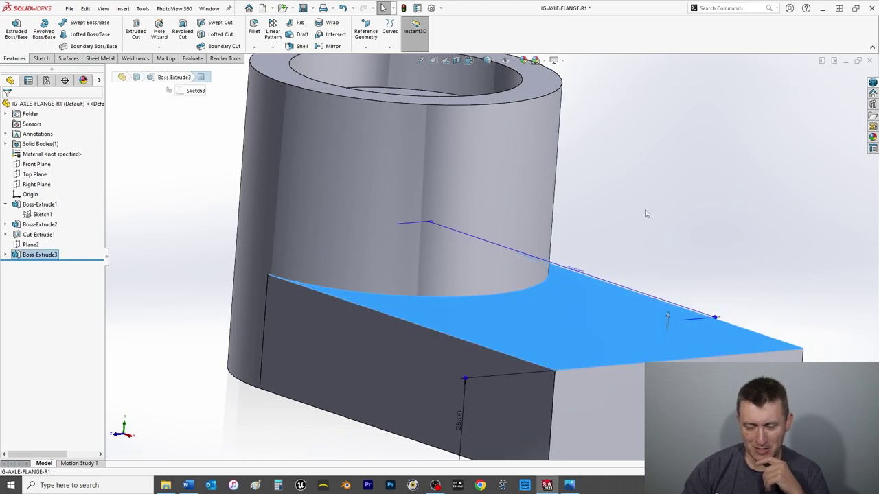
pyautogui.hotkey('ctrl', '8')
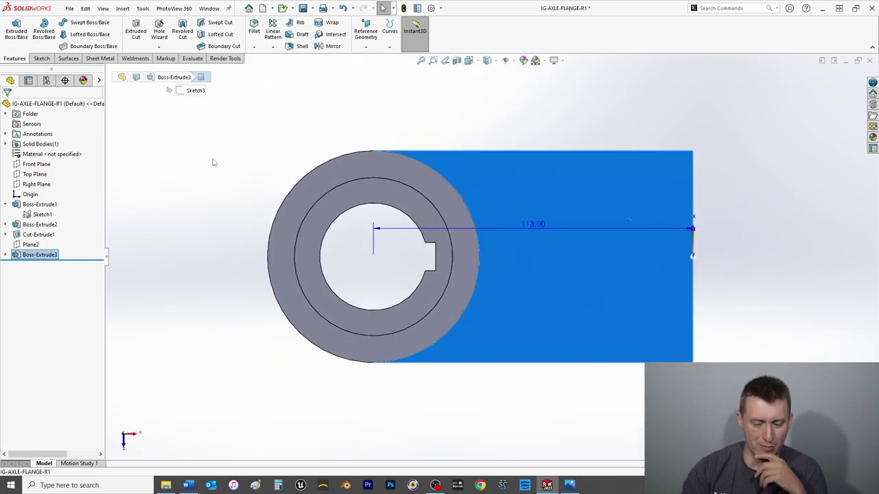
pyautogui.click(41, 58)
pyautogui.press('s')
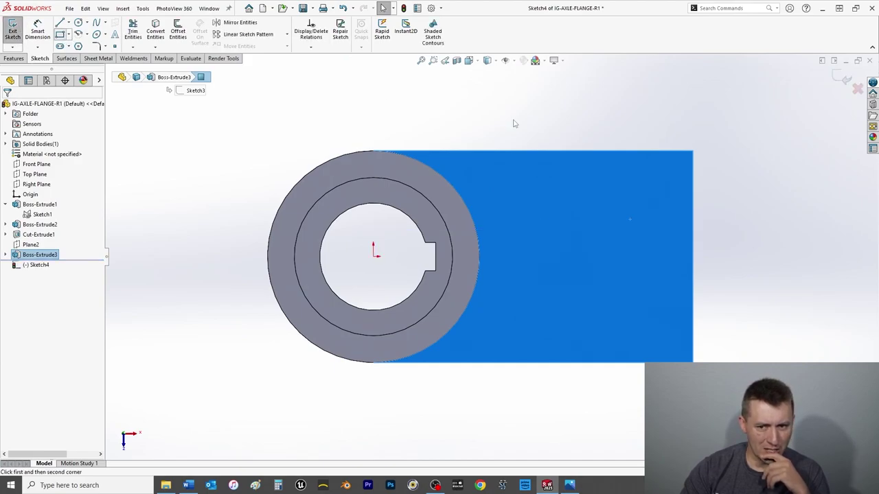
# Draw a corner rectangle across the far end of the arm's top face
pyautogui.press('r')
pyautogui.click(692, 151)
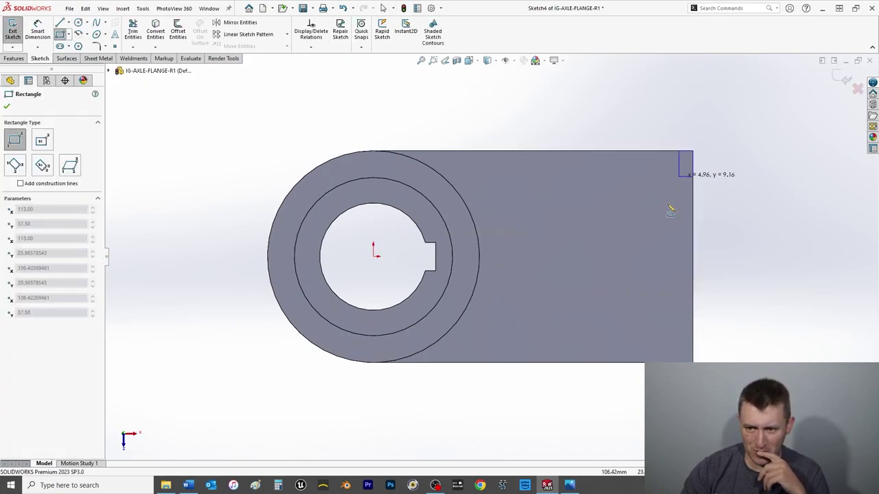
pyautogui.click(608, 363)
pyautogui.rightClick(587, 135)
pyautogui.click(594, 137)
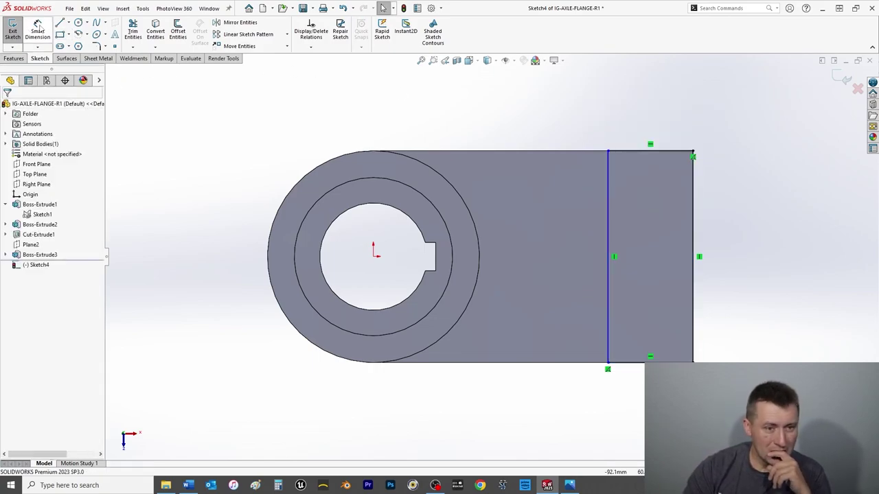
# Dimension the rectangle's width to 28 mm
pyautogui.click(39, 29)
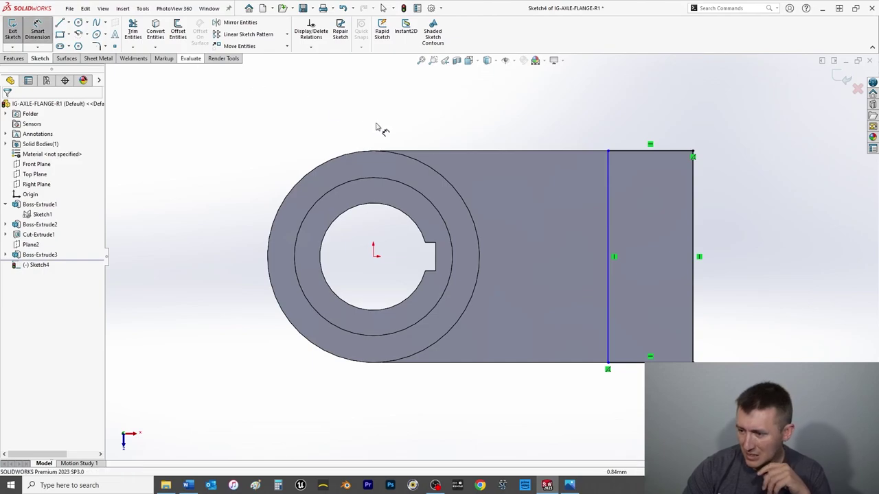
pyautogui.click(639, 152)
pyautogui.click(614, 103)
pyautogui.press('Return')
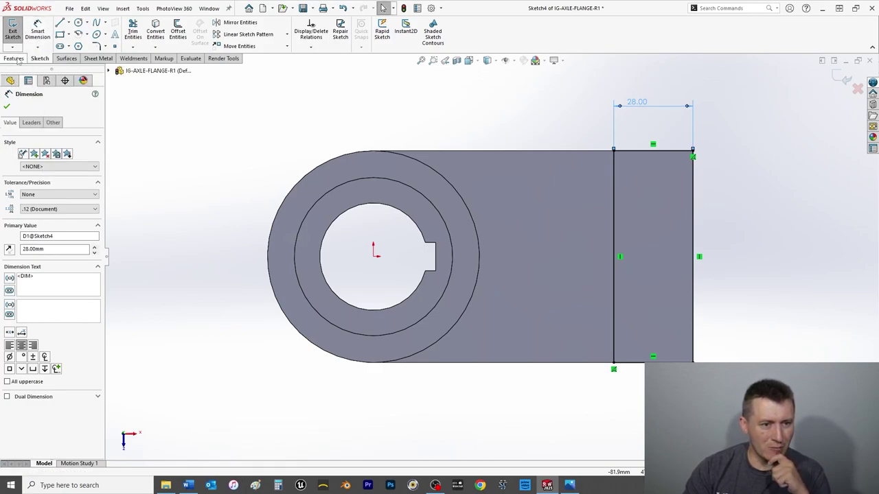
pyautogui.click(17, 59)
# Extrude the end rectangle up to the cylinder's top ring face, then save the part
pyautogui.click(18, 39)
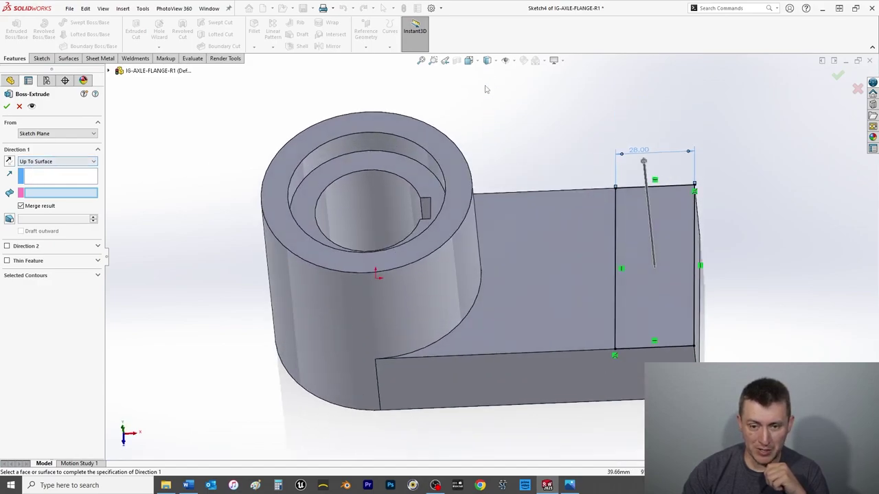
pyautogui.click(443, 144)
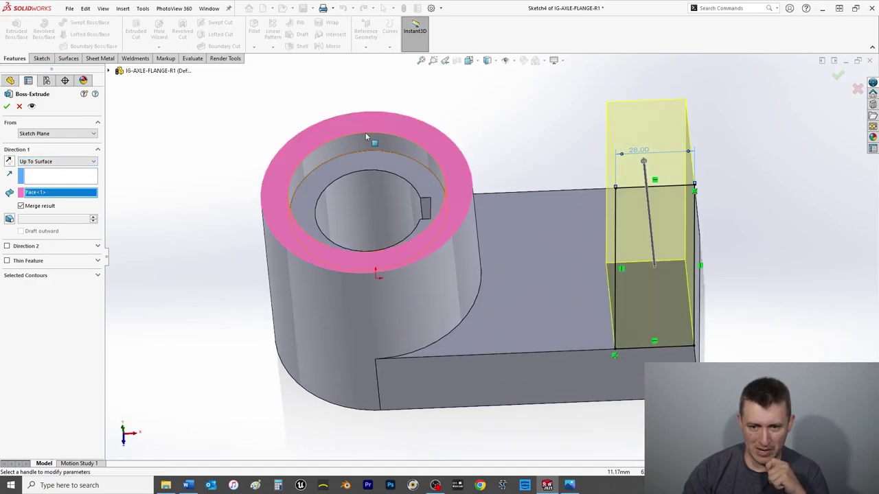
pyautogui.click(7, 105)
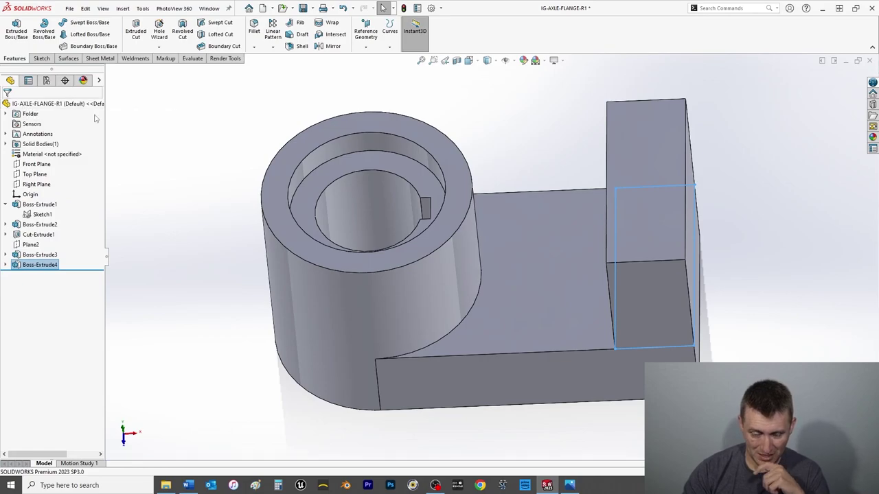
pyautogui.hotkey('ctrl', 's')
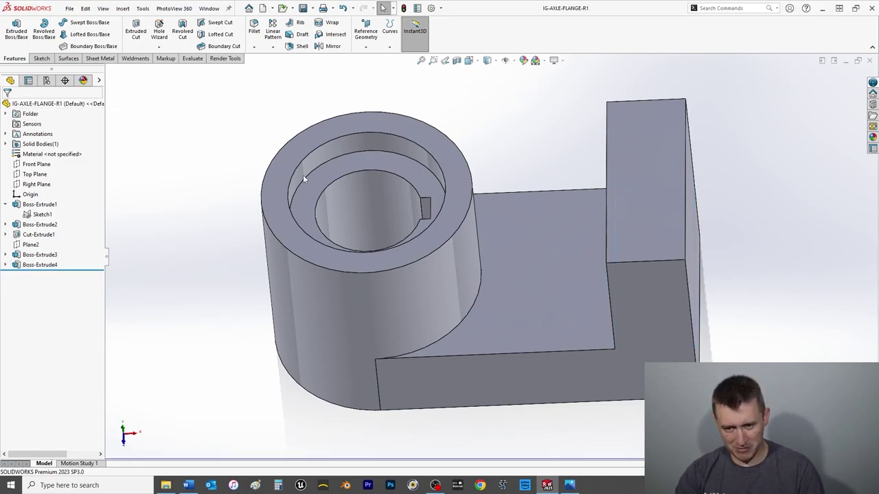
# Start a sketch on the tab's outer side face, viewed straight on
pyautogui.click(701, 247)
pyautogui.press('space')
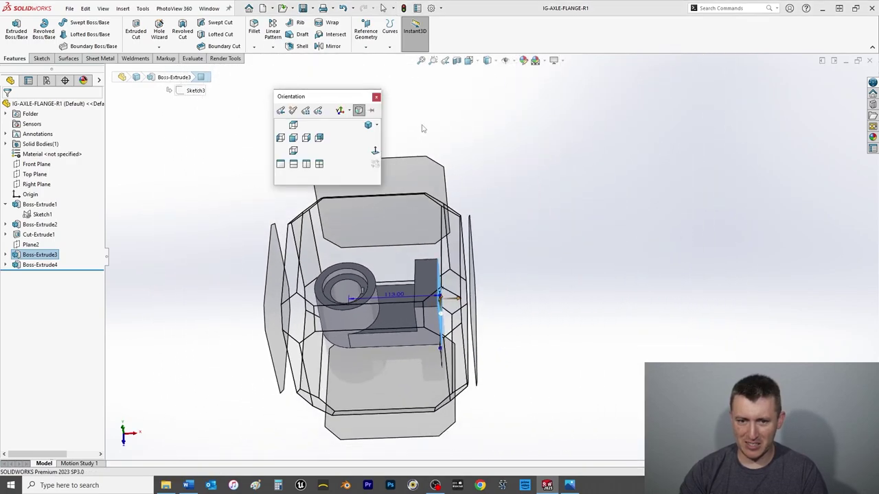
pyautogui.click(375, 151)
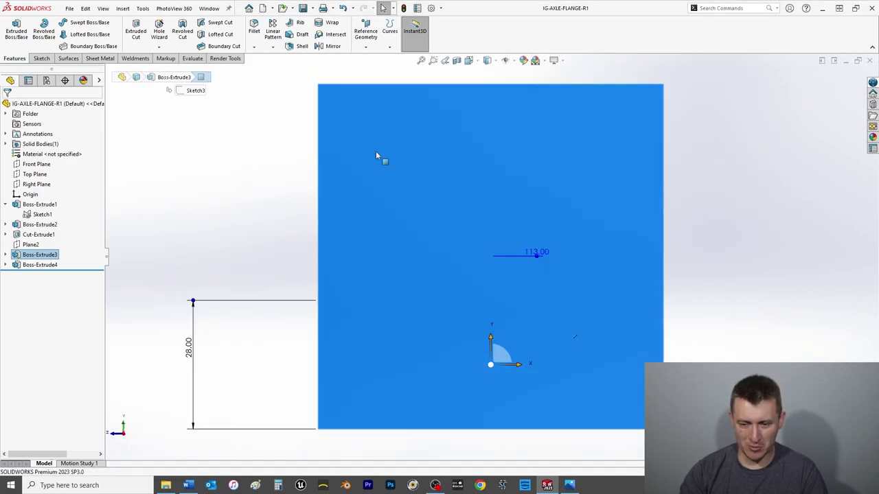
pyautogui.click(221, 175)
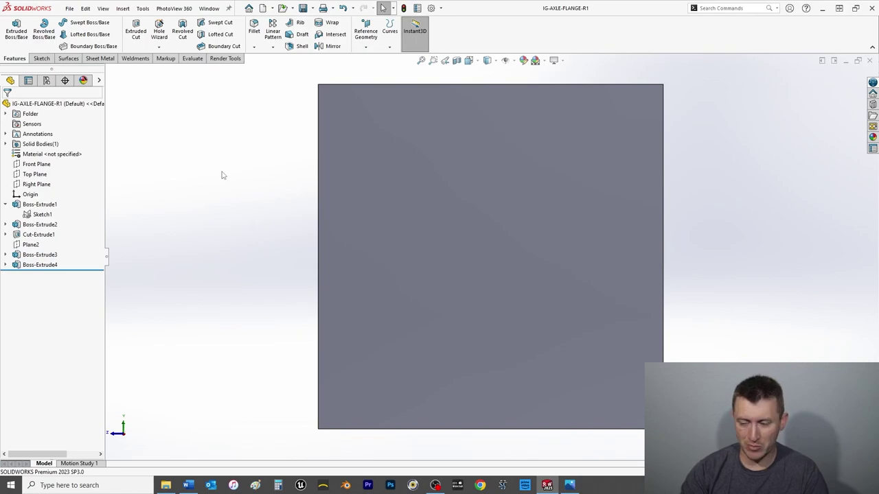
pyautogui.click(325, 143)
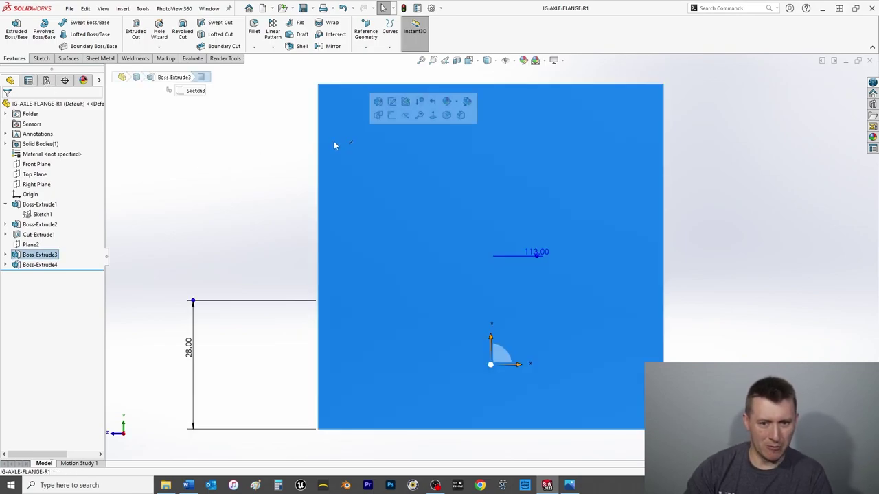
pyautogui.click(41, 58)
pyautogui.click(13, 31)
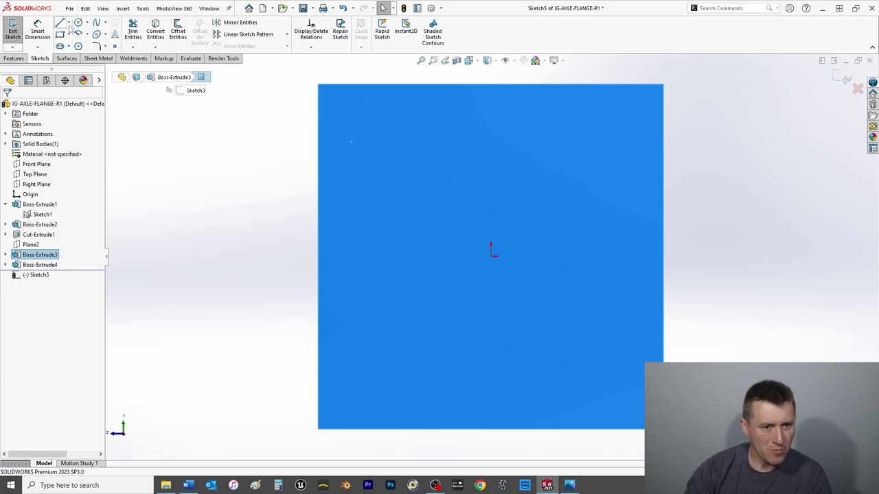
# Draw a midpoint line on the tab's top edge and a vertical line partway down
pyautogui.click(68, 22)
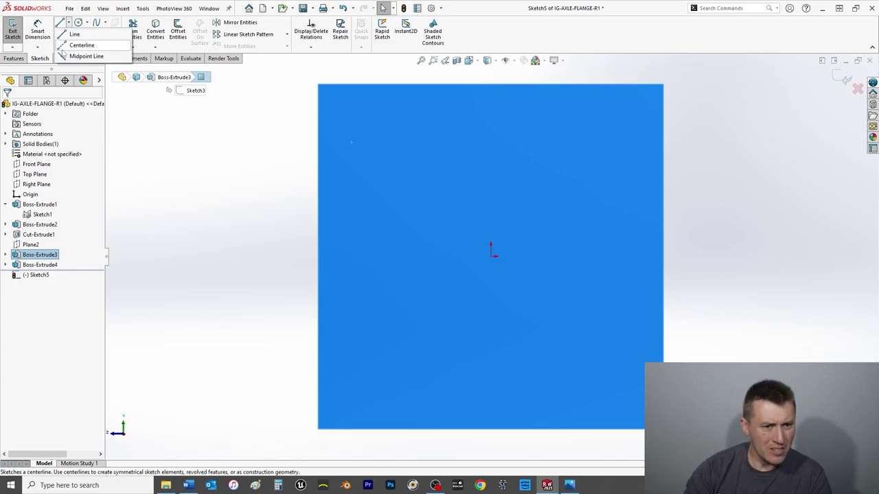
pyautogui.click(491, 84)
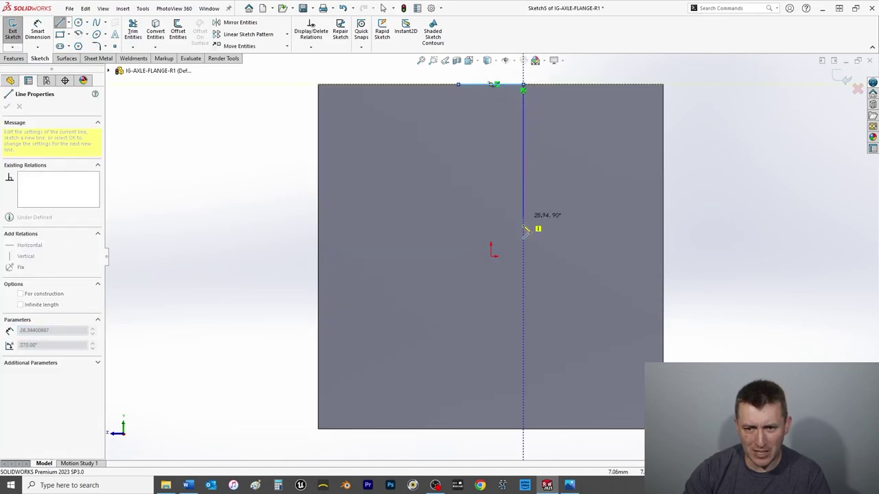
pyautogui.click(523, 202)
pyautogui.rightClick(523, 202)
pyautogui.click(492, 200)
pyautogui.click(253, 126)
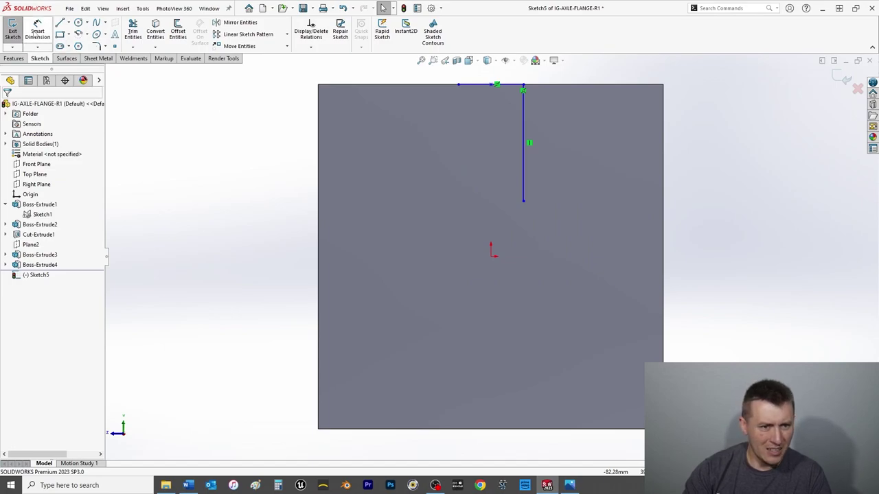
# Dimension the short top line to 19 mm
pyautogui.click(38, 33)
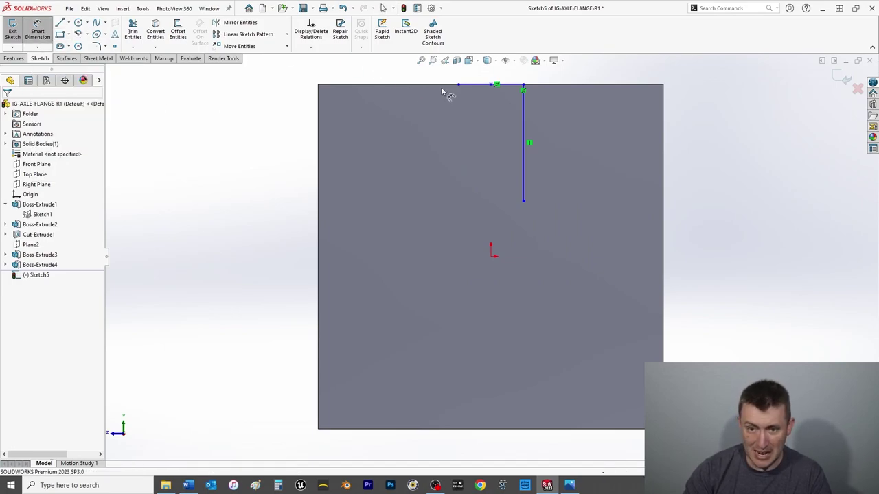
pyautogui.click(474, 87)
pyautogui.click(443, 72)
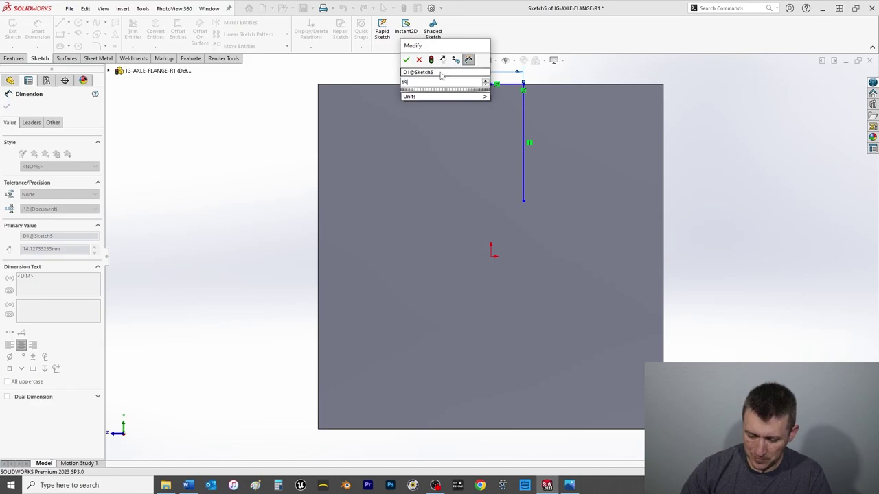
pyautogui.press('Return')
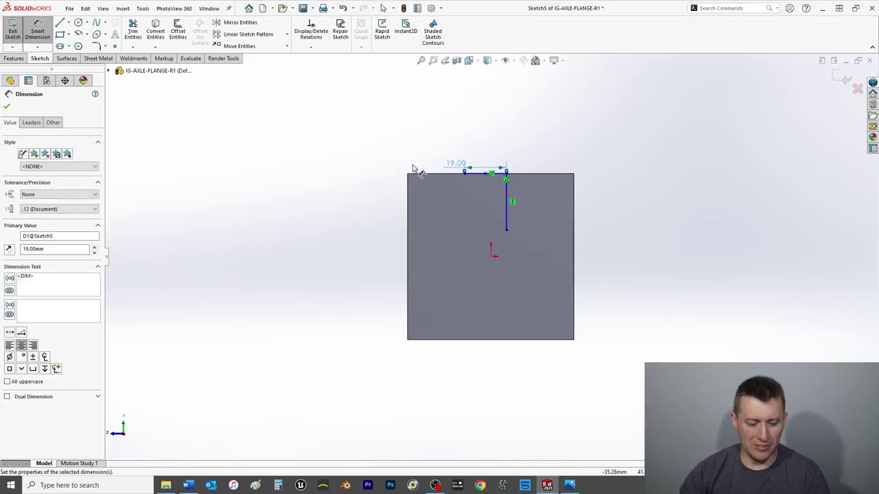
pyautogui.press('Escape')
# Add a Midpoint relation between the top line's midpoint and the part's top edge
pyautogui.scroll(-3, 439, 199)
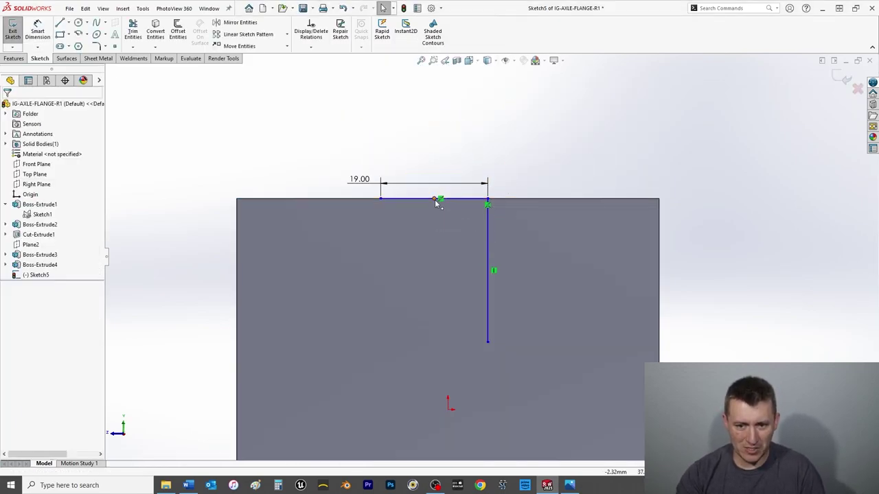
pyautogui.click(436, 200)
pyautogui.press('Escape')
pyautogui.keyDown('ctrl'); pyautogui.click(512, 200); pyautogui.keyUp('ctrl')
pyautogui.click(20, 254)
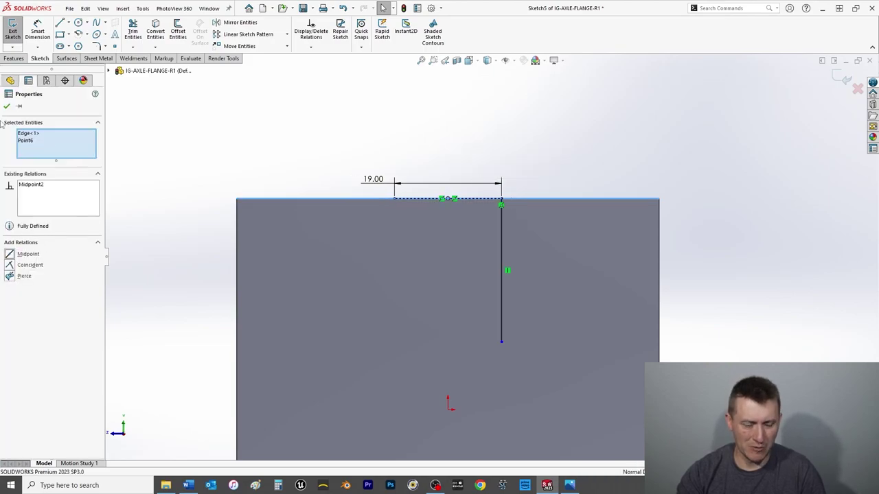
pyautogui.press('Escape')
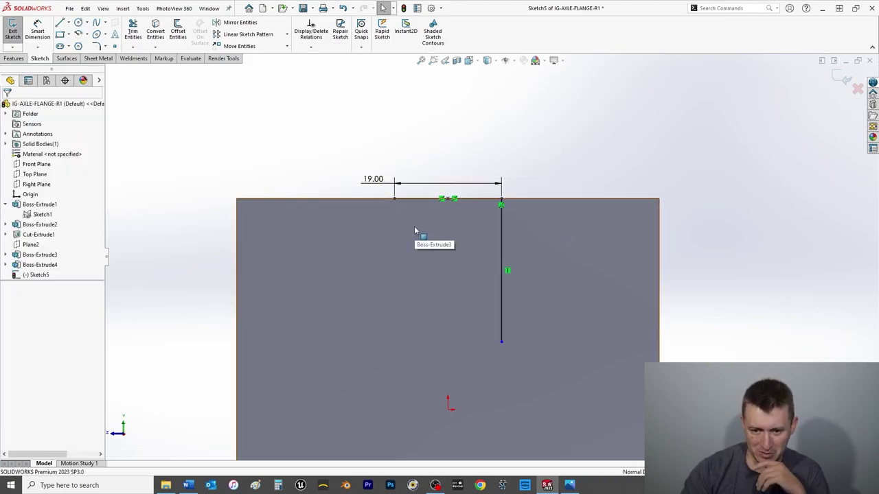
# Draw a three-point arc from the vertical line's bottom with horizontally aligned endpoints
pyautogui.click(86, 35)
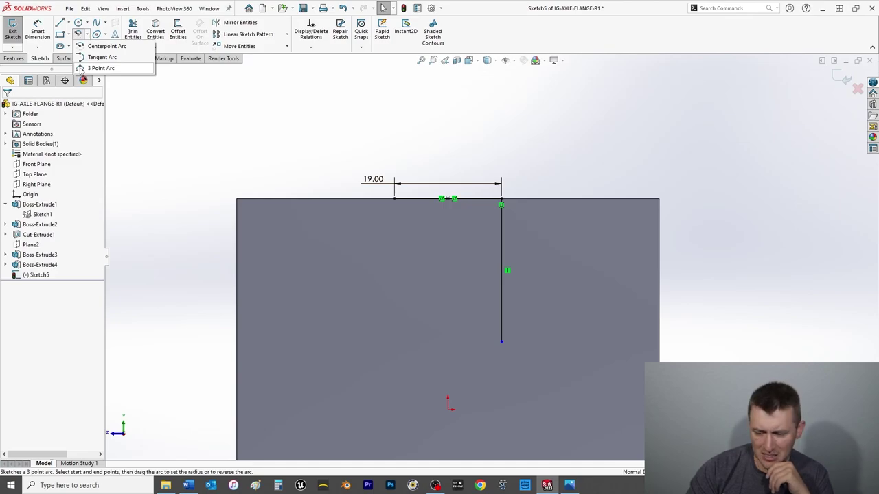
pyautogui.click(81, 70)
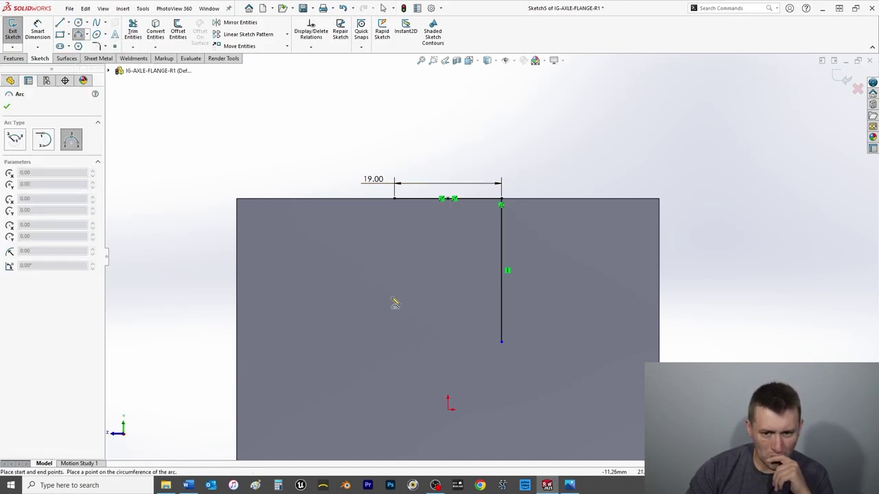
pyautogui.click(501, 341)
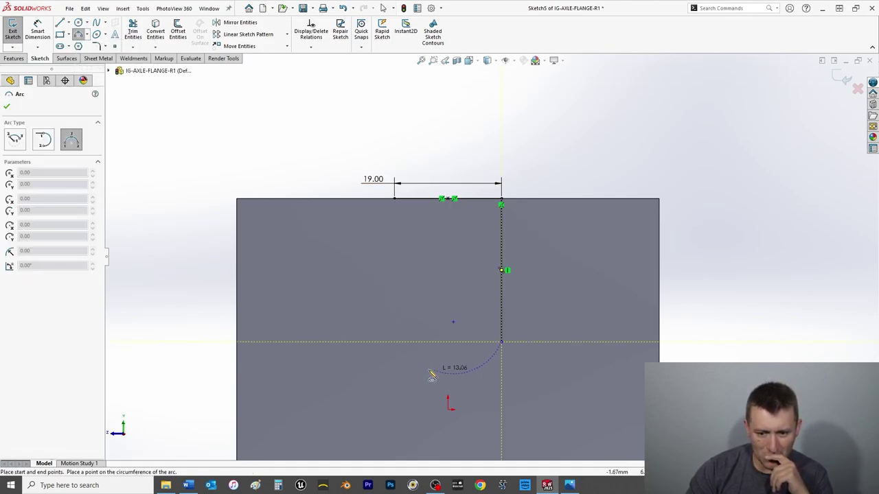
pyautogui.click(395, 363)
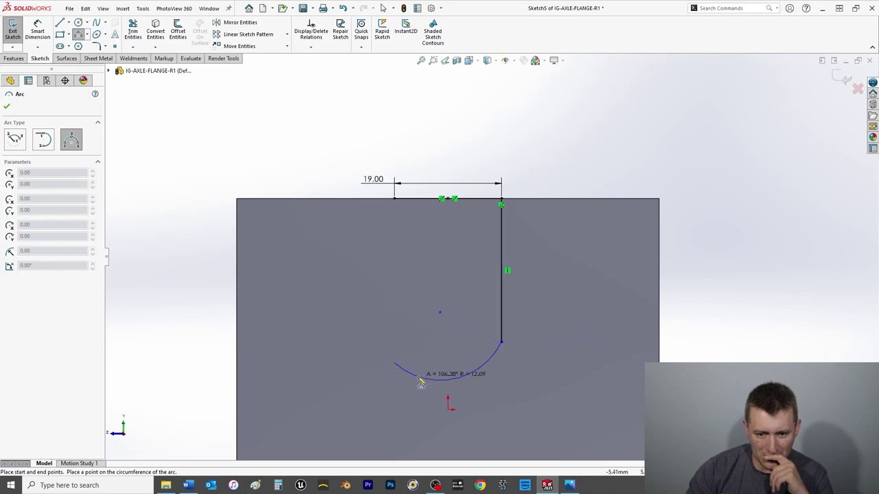
pyautogui.click(421, 383)
pyautogui.rightClick(392, 385)
pyautogui.click(385, 382)
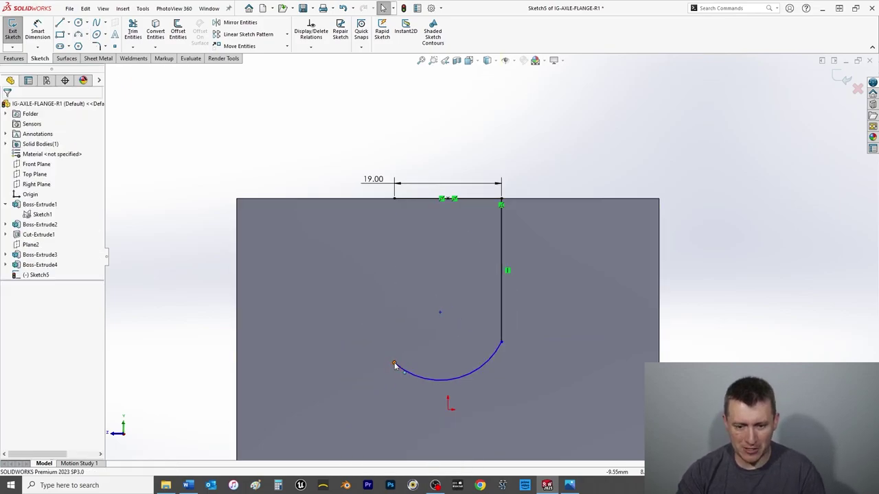
pyautogui.click(394, 364)
pyautogui.keyDown('ctrl'); pyautogui.click(501, 342); pyautogui.keyUp('ctrl')
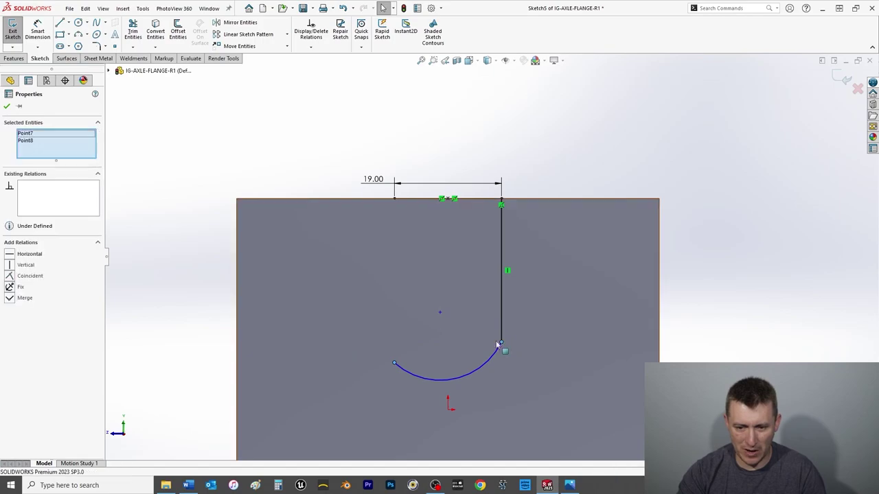
pyautogui.click(28, 254)
pyautogui.click(6, 108)
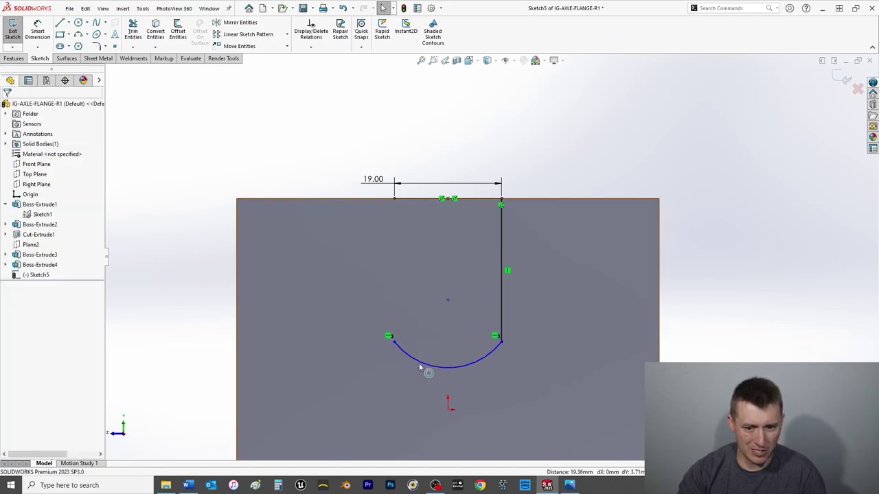
# Dimension the vertical line to 25 mm
pyautogui.click(37, 30)
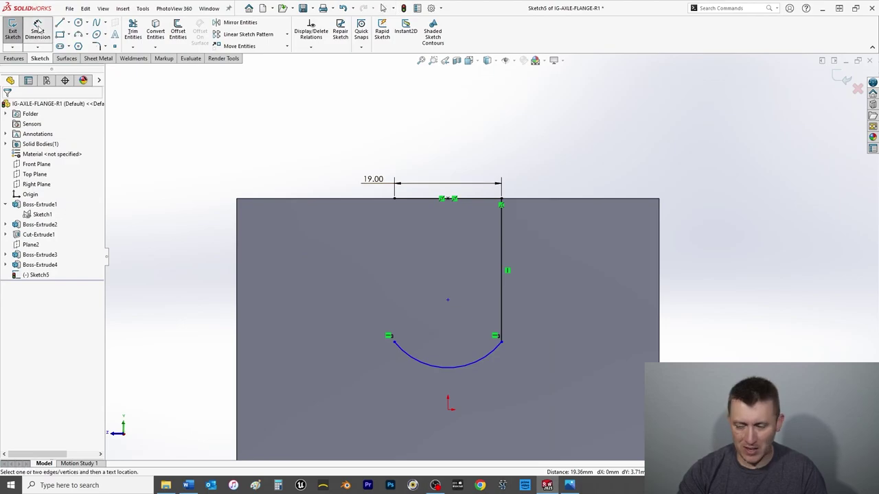
pyautogui.click(502, 255)
pyautogui.click(730, 284)
pyautogui.write('25')
pyautogui.press('Return')
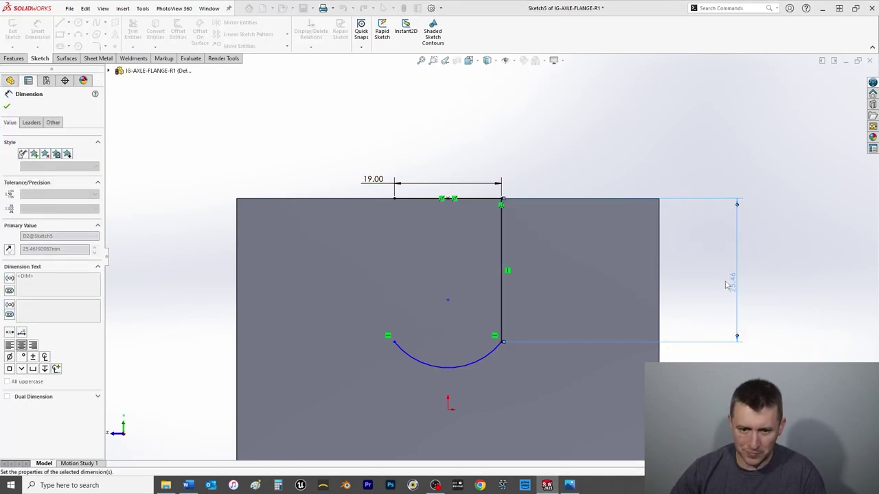
pyautogui.click(7, 106)
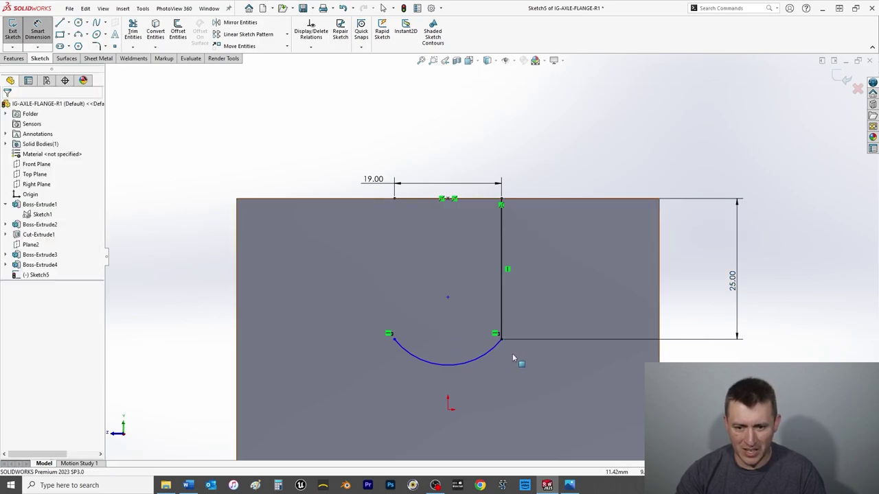
pyautogui.press('Escape')
# Make the arc tangent to the vertical line and give it a 9.5 mm radius
pyautogui.click(503, 331)
pyautogui.keyDown('ctrl'); pyautogui.click(502, 320); pyautogui.keyUp('ctrl')
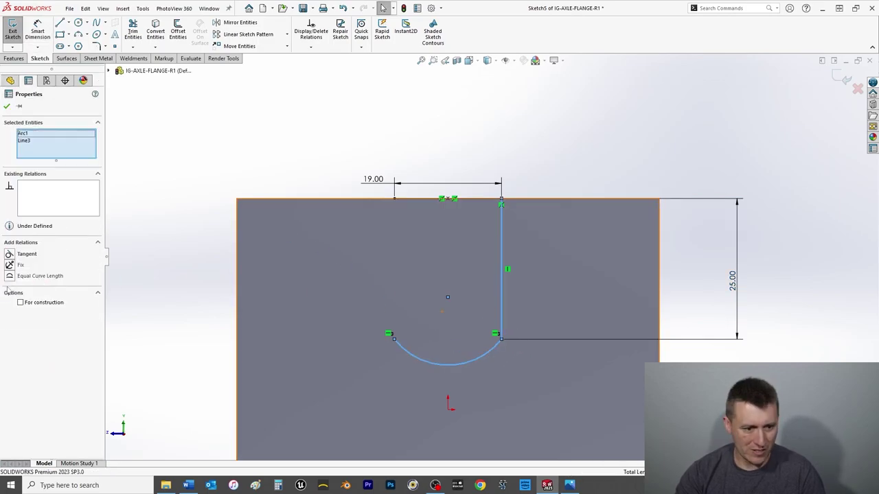
pyautogui.click(9, 255)
pyautogui.click(7, 105)
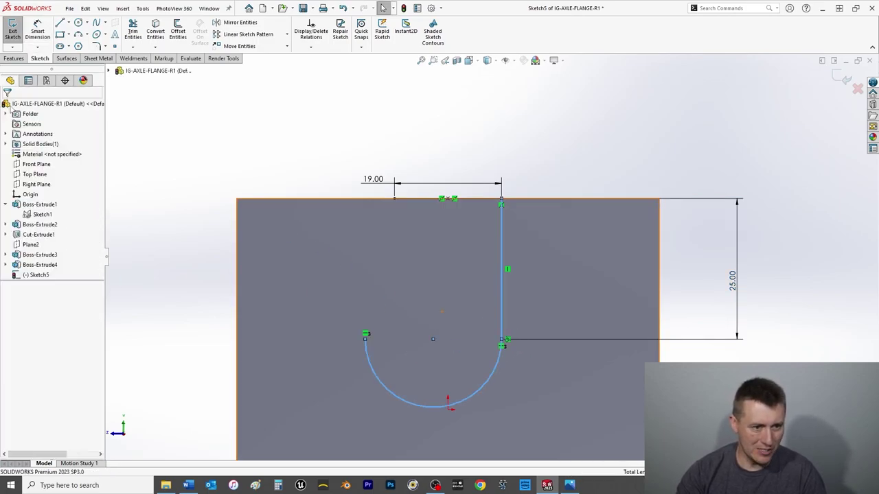
pyautogui.click(38, 32)
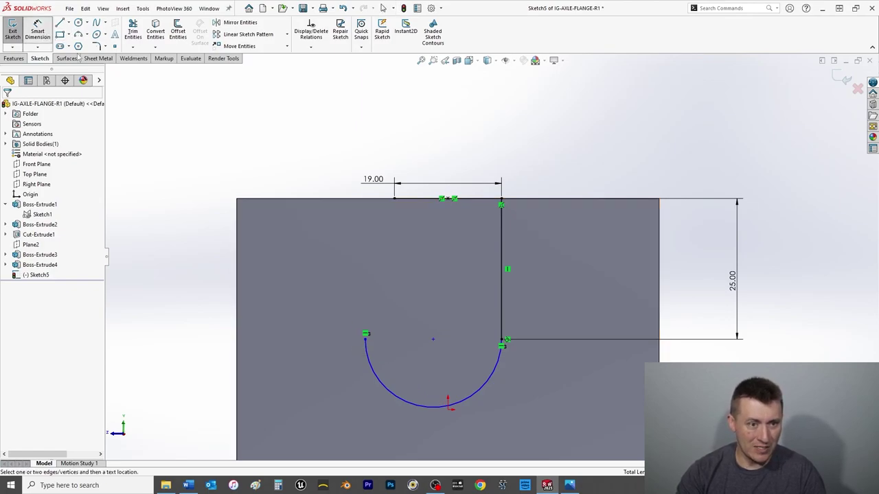
pyautogui.click(488, 390)
pyautogui.click(645, 412)
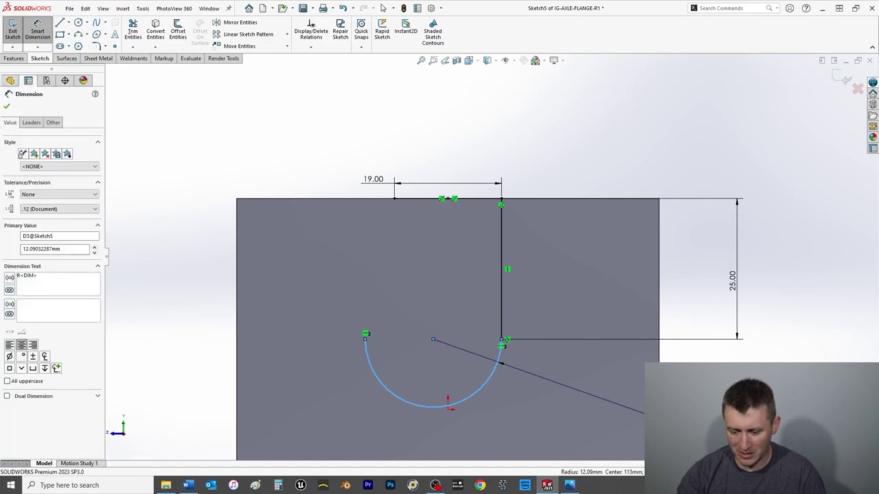
pyautogui.write('9.5')
pyautogui.press('Return')
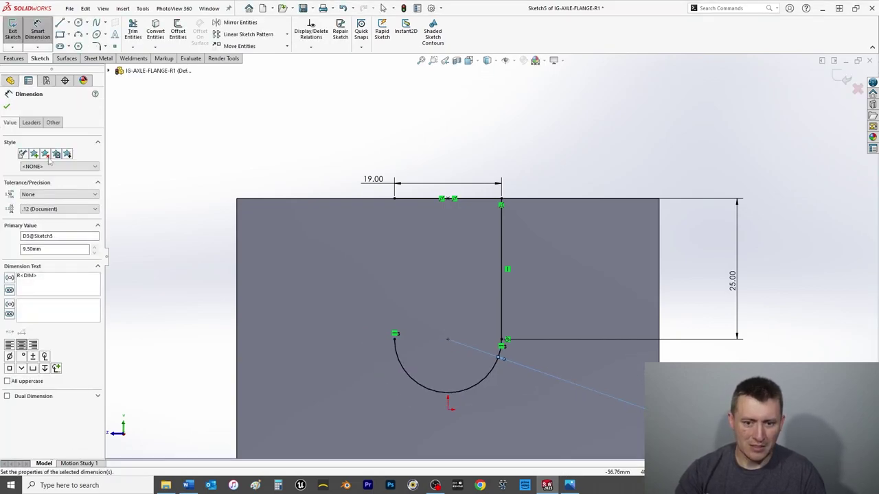
pyautogui.press('Escape')
# Draw the slot's second vertical side down to the arc
pyautogui.click(60, 23)
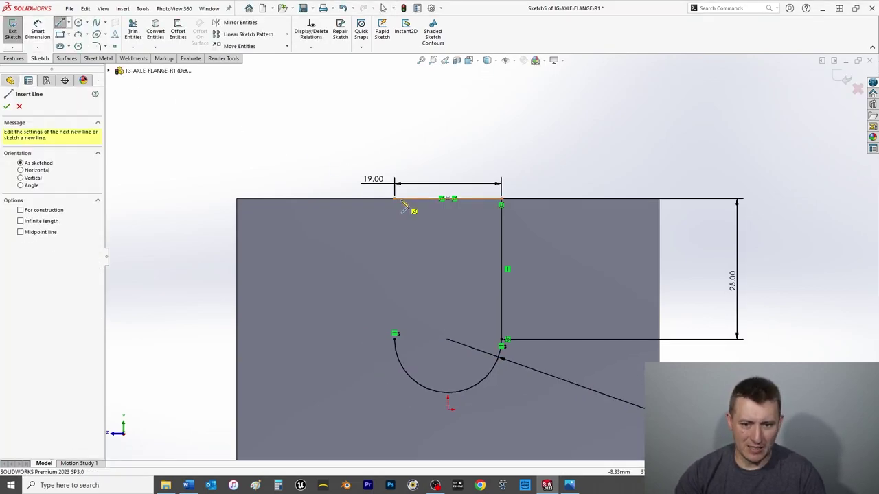
pyautogui.moveTo(394, 199); pyautogui.dragTo(395, 334)
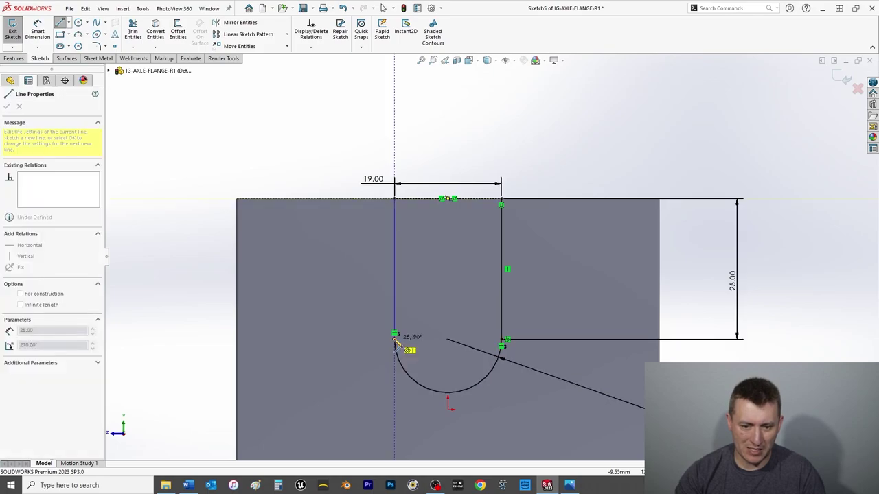
pyautogui.rightClick(284, 140)
pyautogui.click(302, 145)
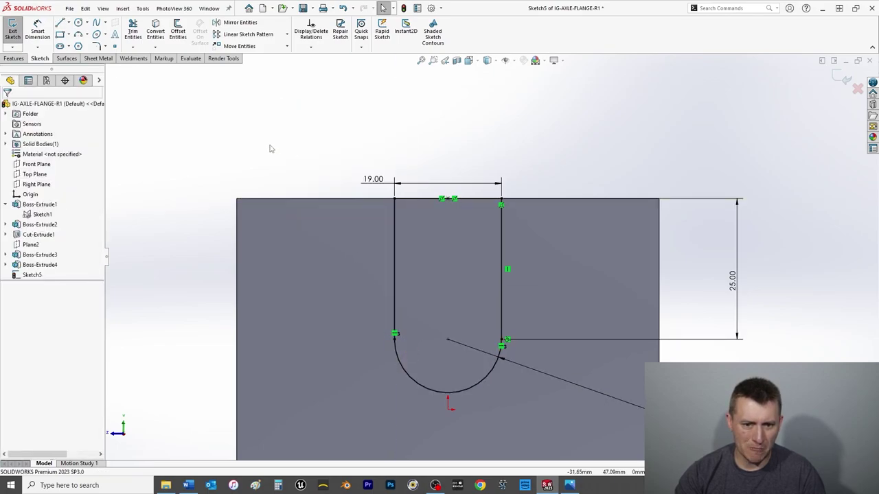
# Extruded Cut the U-shaped slot into the tab, Up To Surface at the chosen face
pyautogui.click(14, 58)
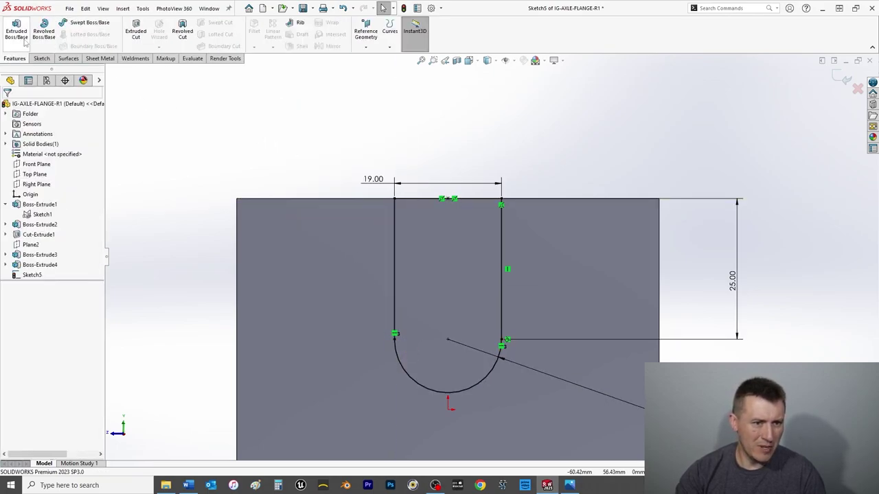
pyautogui.click(136, 31)
pyautogui.click(60, 161)
pyautogui.click(45, 199)
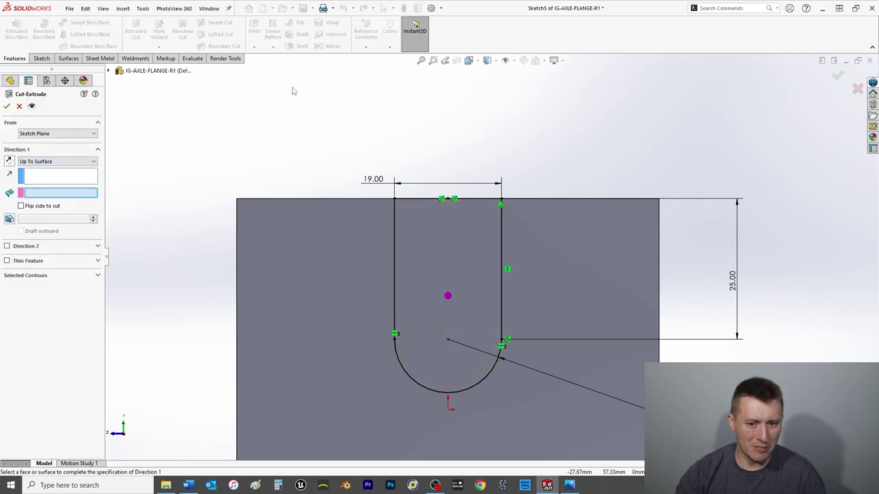
pyautogui.moveTo(290, 89); pyautogui.dragTo(185, 110, button='middle')
pyautogui.click(185, 110)
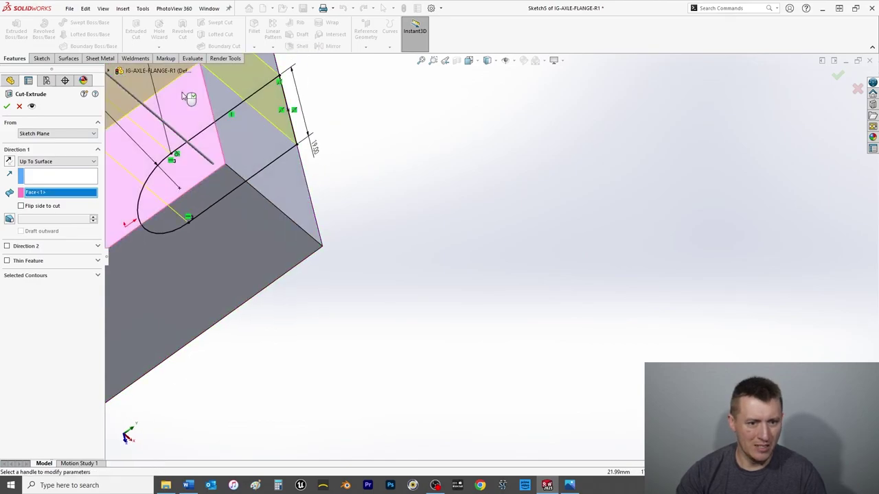
pyautogui.scroll(5, 188, 107)
pyautogui.click(7, 108)
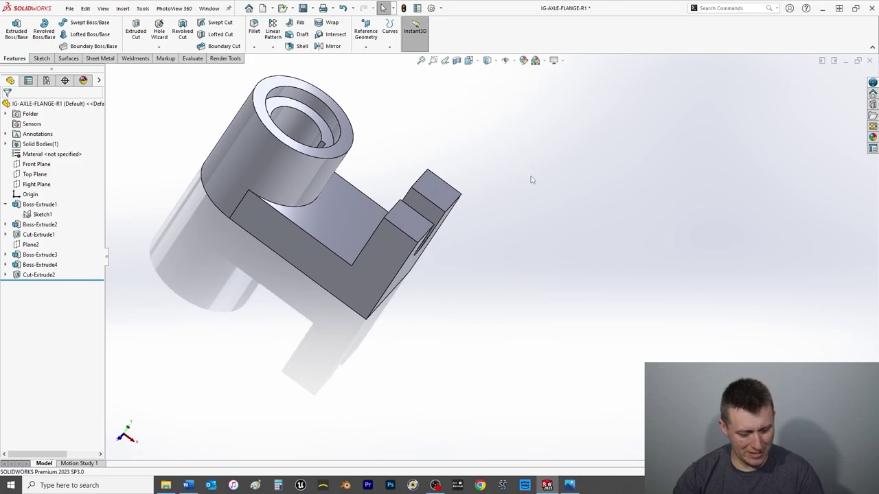
pyautogui.press('space')
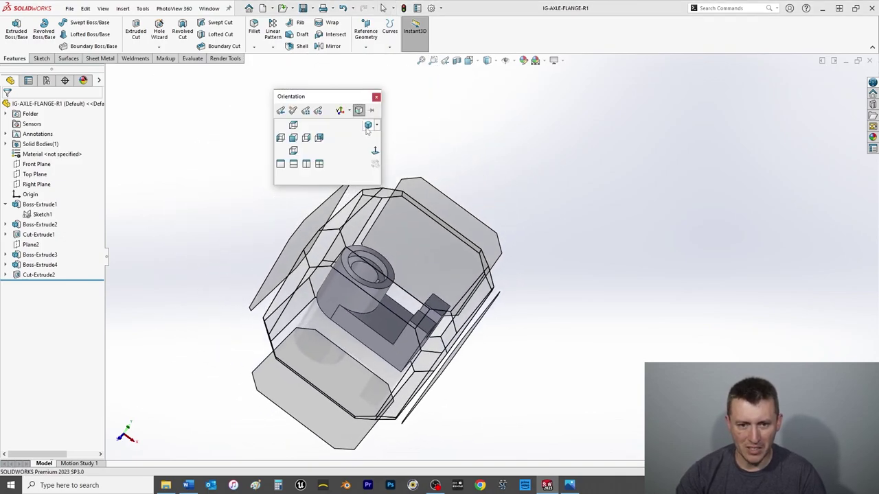
# Accept the section view, check it from the Front, then toggle it off and return to Isometric
pyautogui.click(368, 126)
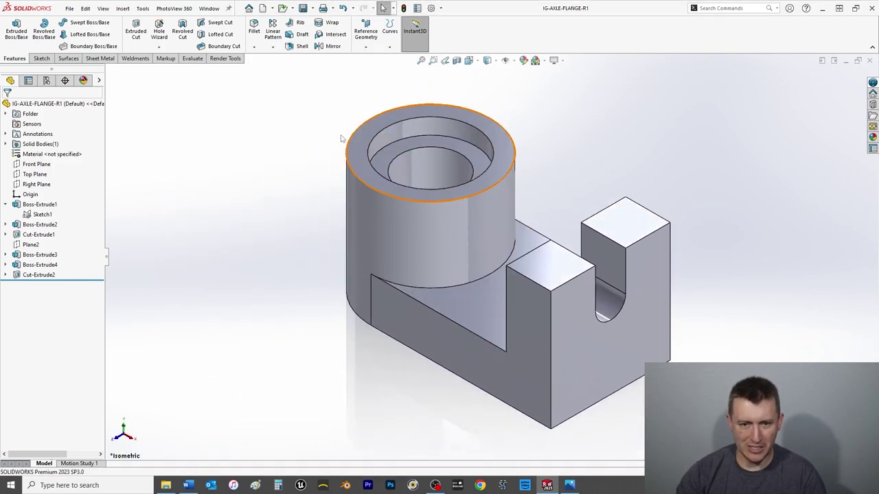
pyautogui.click(457, 60)
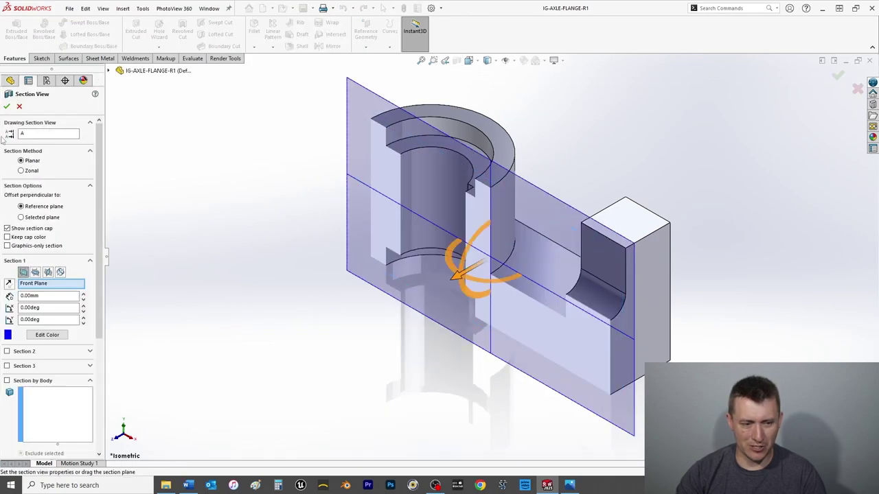
pyautogui.click(7, 106)
pyautogui.press('space')
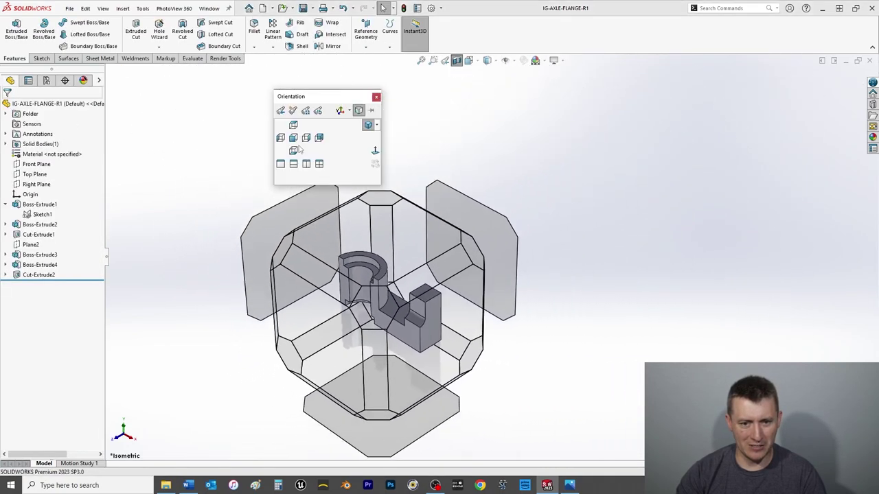
pyautogui.click(293, 138)
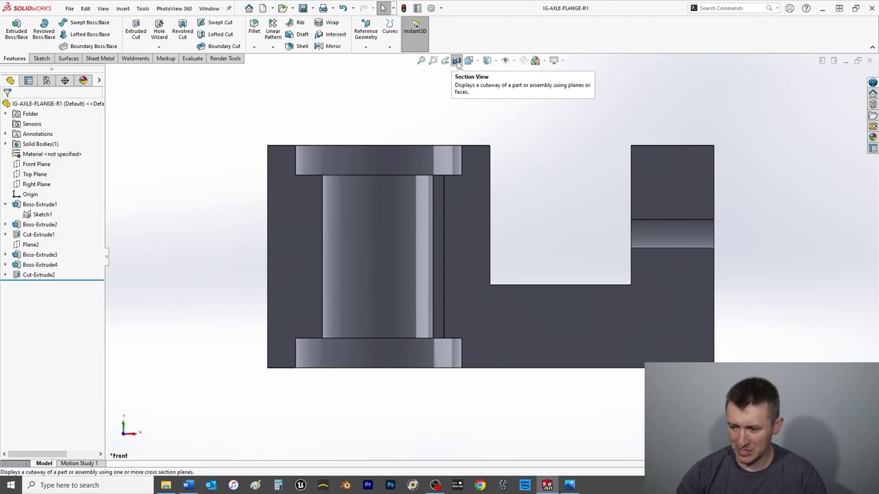
pyautogui.click(457, 60)
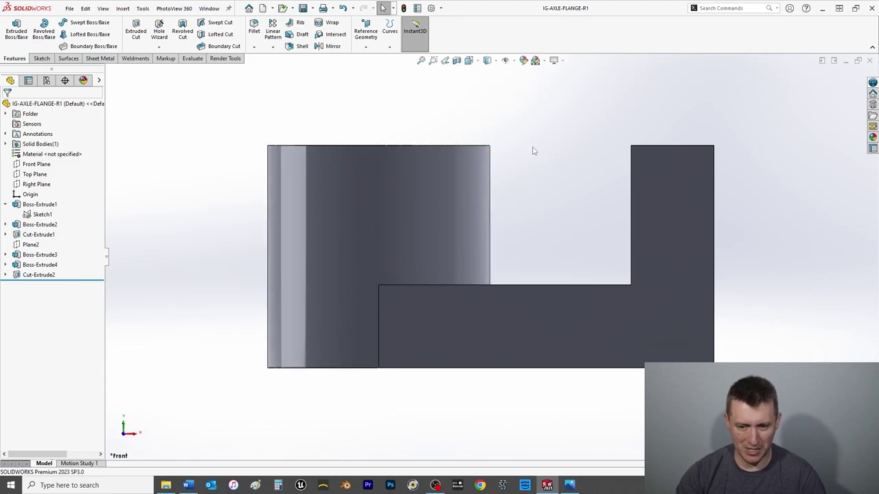
pyautogui.press('space')
pyautogui.click(368, 126)
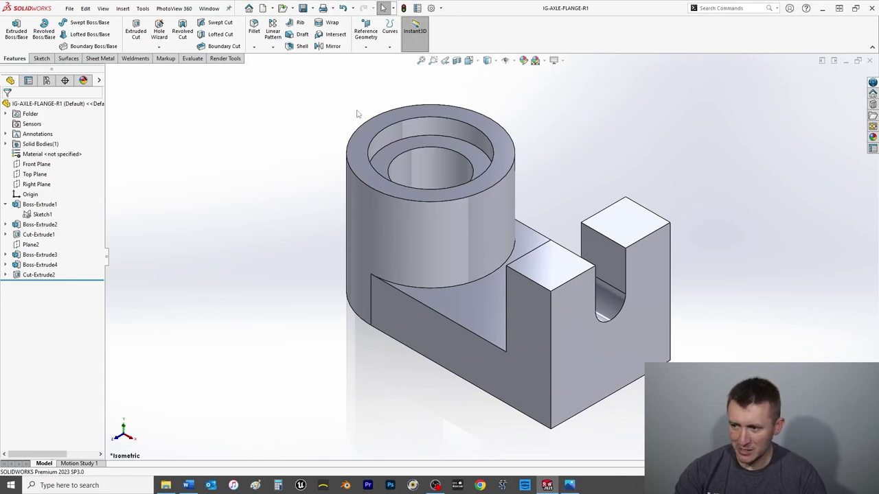
# Fillet the arm-to-cylinder and arm-to-tab inside edges with a 10 mm radius
pyautogui.click(254, 29)
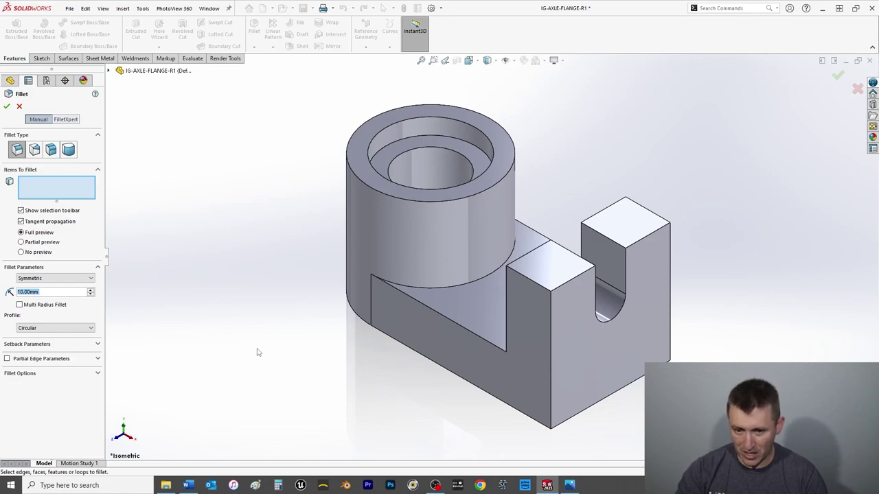
pyautogui.click(452, 291)
pyautogui.moveTo(371, 341); pyautogui.dragTo(602, 313, button='middle')
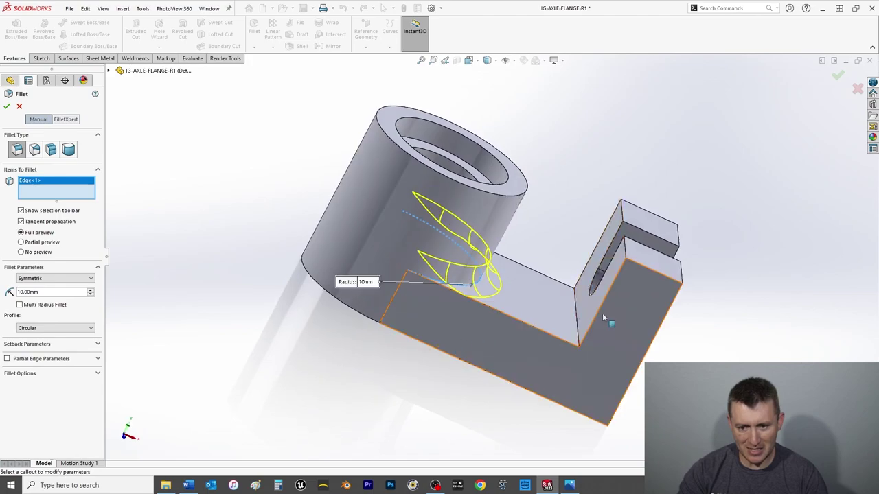
pyautogui.click(576, 335)
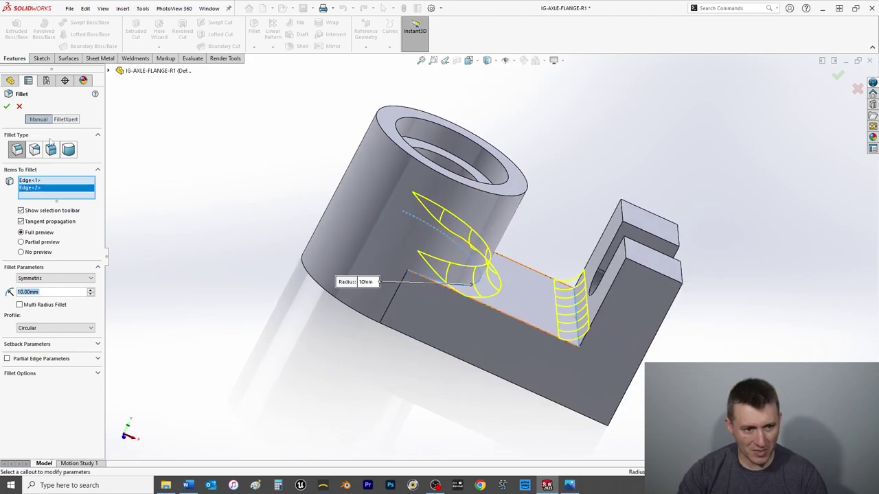
pyautogui.click(7, 107)
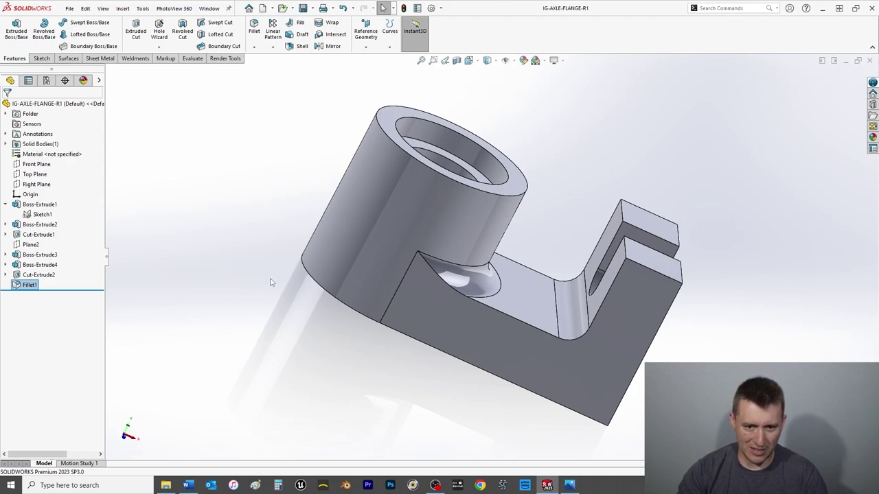
pyautogui.press('space')
pyautogui.click(368, 126)
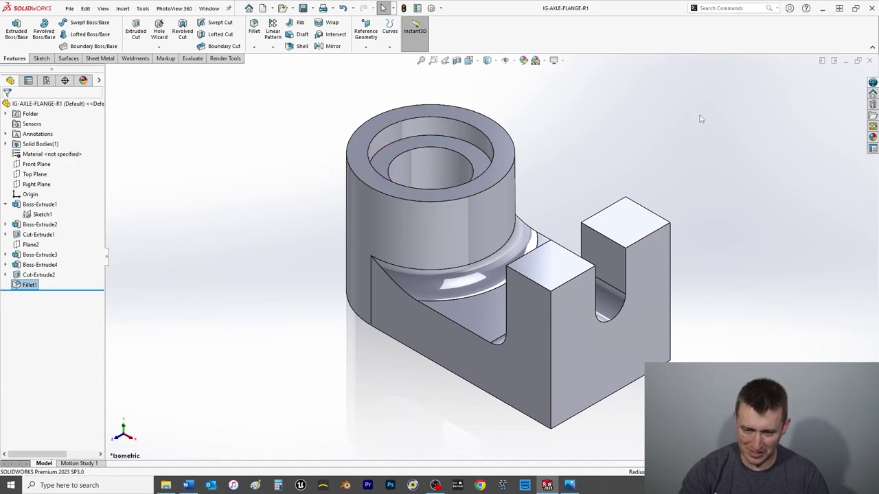
pyautogui.moveTo(701, 120); pyautogui.dragTo(656, 226, button='middle')
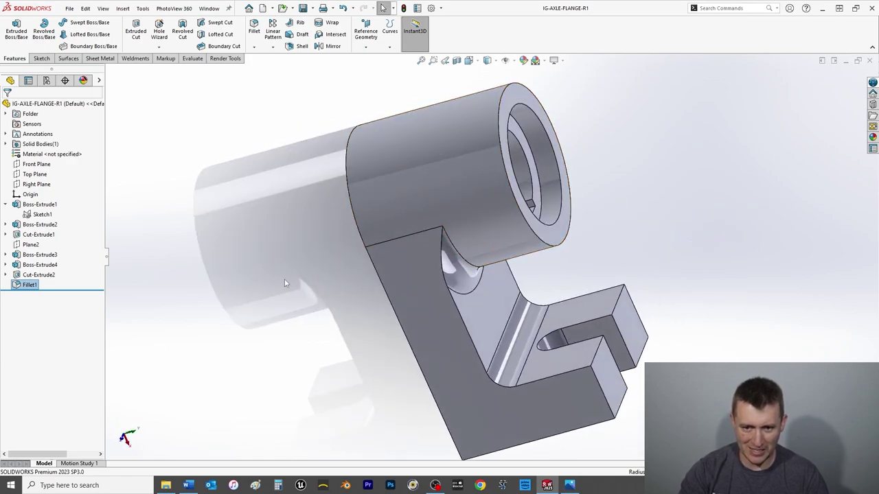
pyautogui.moveTo(282, 284); pyautogui.dragTo(628, 201, button='middle')
pyautogui.press('space')
pyautogui.click(364, 134)
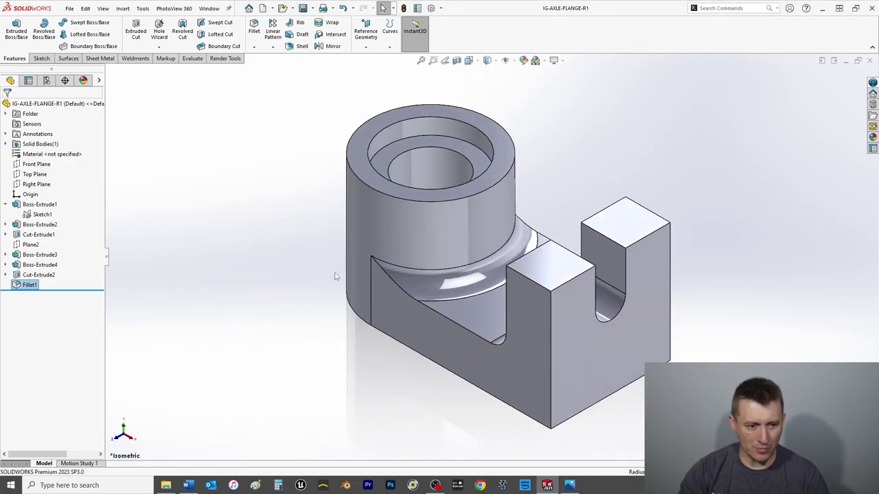
# Apply a face appearance to the cylinder's outer face with colour RGB 191, 0, 92
pyautogui.rightClick(397, 217)
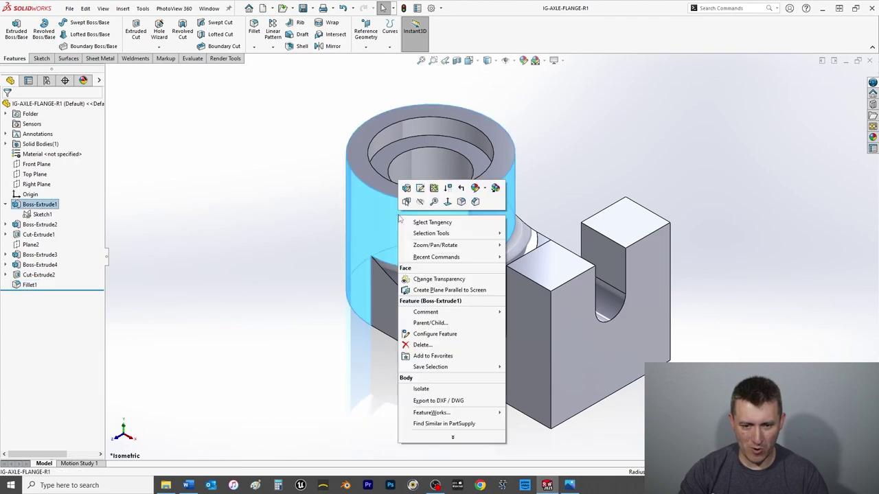
pyautogui.click(485, 190)
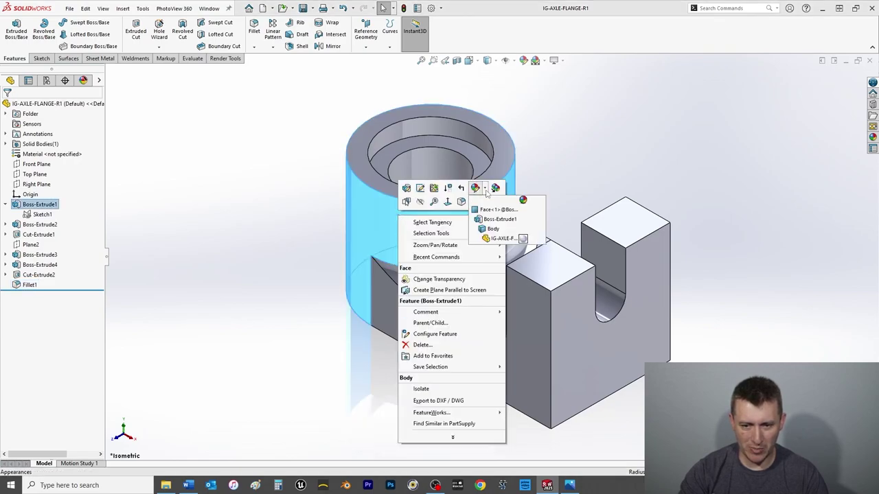
pyautogui.click(485, 190)
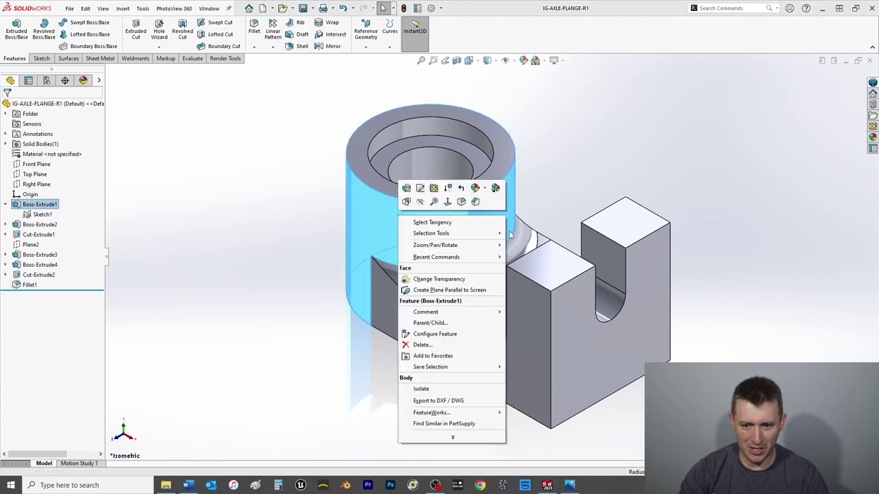
pyautogui.click(485, 190)
pyautogui.click(488, 213)
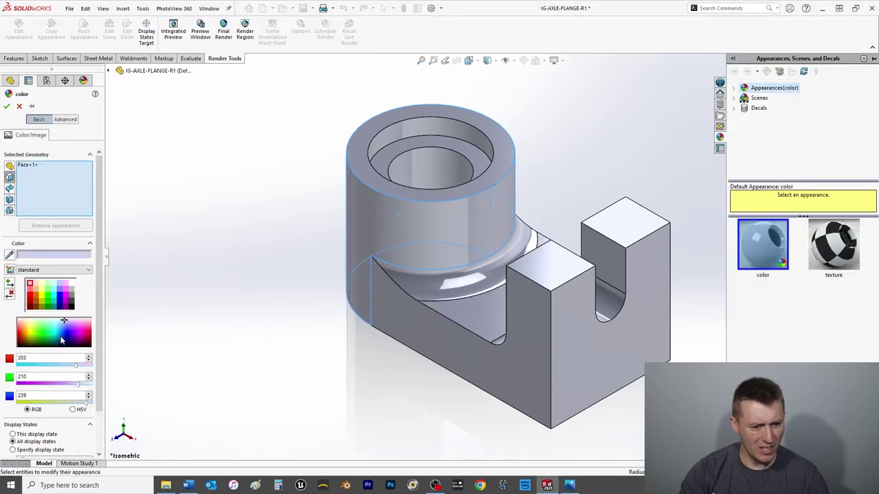
pyautogui.click(88, 333)
pyautogui.moveTo(88, 333); pyautogui.dragTo(90, 335)
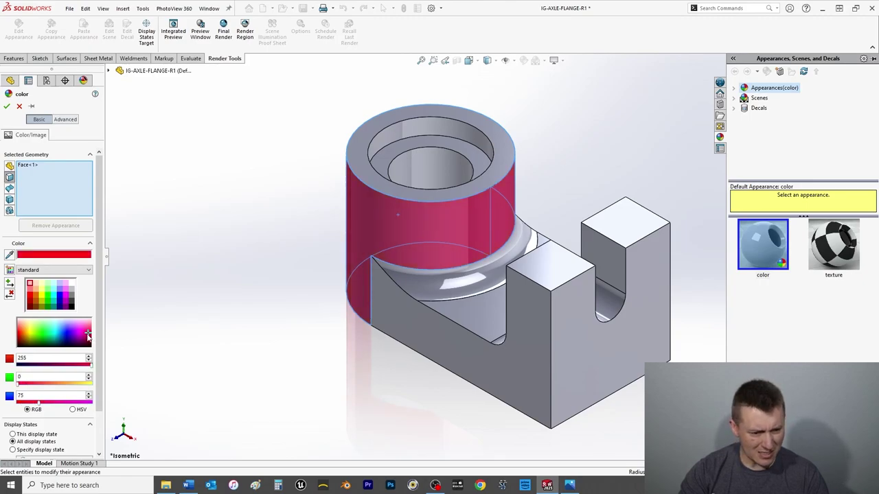
pyautogui.click(87, 336)
pyautogui.click(85, 338)
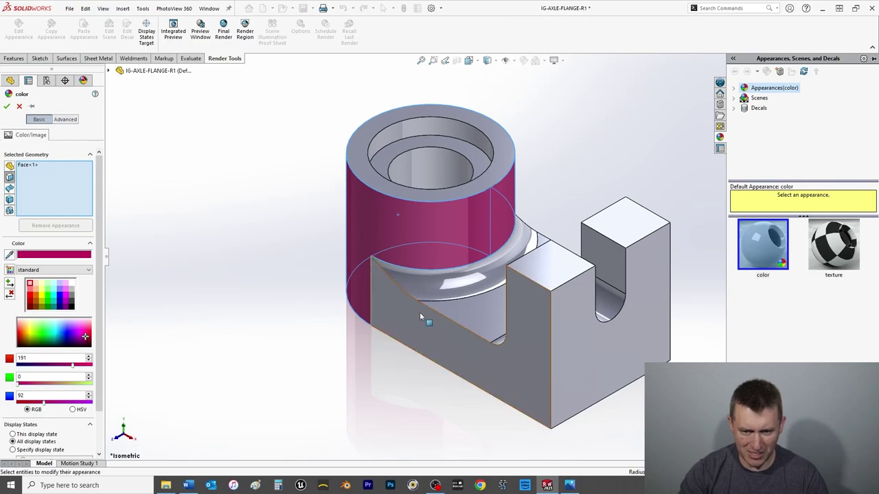
# Add the arm's front, fillet, slot side and tab faces to the magenta selection
pyautogui.click(398, 306)
pyautogui.click(409, 285)
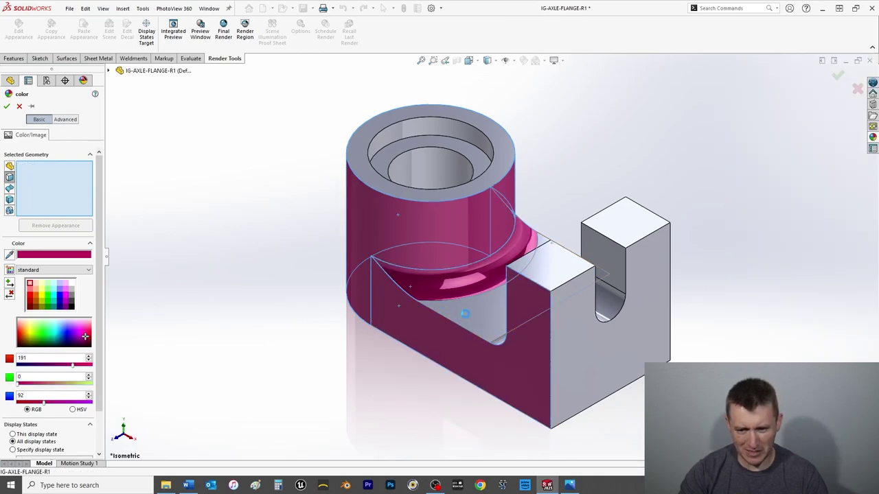
pyautogui.click(470, 322)
pyautogui.moveTo(494, 353); pyautogui.dragTo(553, 355, button='middle')
pyautogui.click(563, 333)
pyautogui.click(607, 314)
pyautogui.moveTo(616, 323); pyautogui.dragTo(591, 309, button='middle')
pyautogui.click(589, 309)
pyautogui.click(656, 308)
pyautogui.click(652, 243)
# Add the top faces and bore-end face, then apply the magenta appearance
pyautogui.moveTo(639, 241); pyautogui.dragTo(593, 266, button='middle')
pyautogui.click(594, 268)
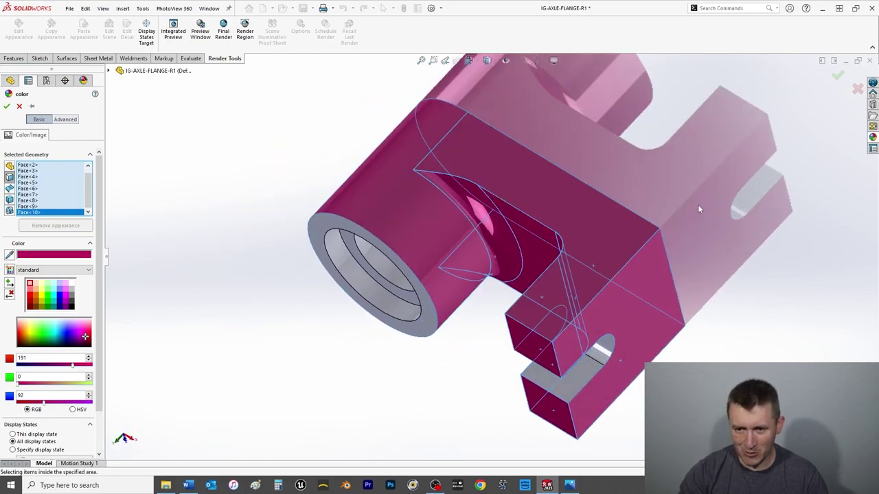
pyautogui.moveTo(698, 205); pyautogui.dragTo(608, 297, button='middle')
pyautogui.click(608, 297)
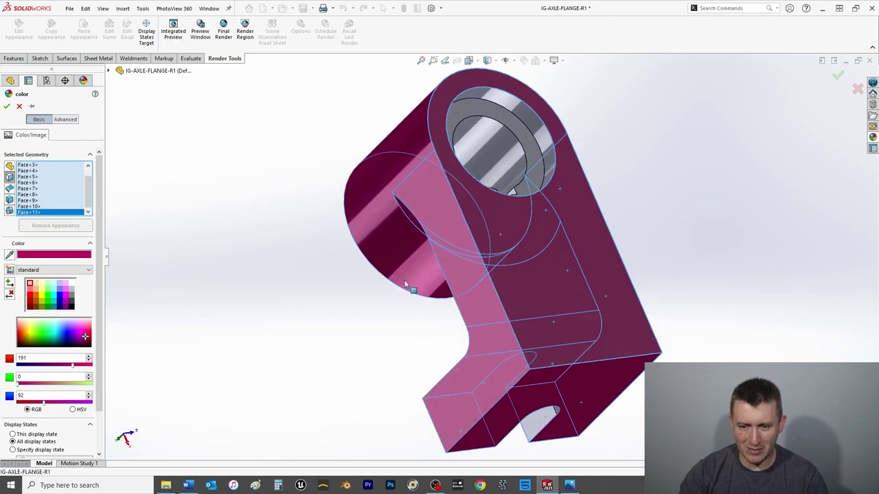
pyautogui.moveTo(361, 353); pyautogui.dragTo(468, 143, button='middle')
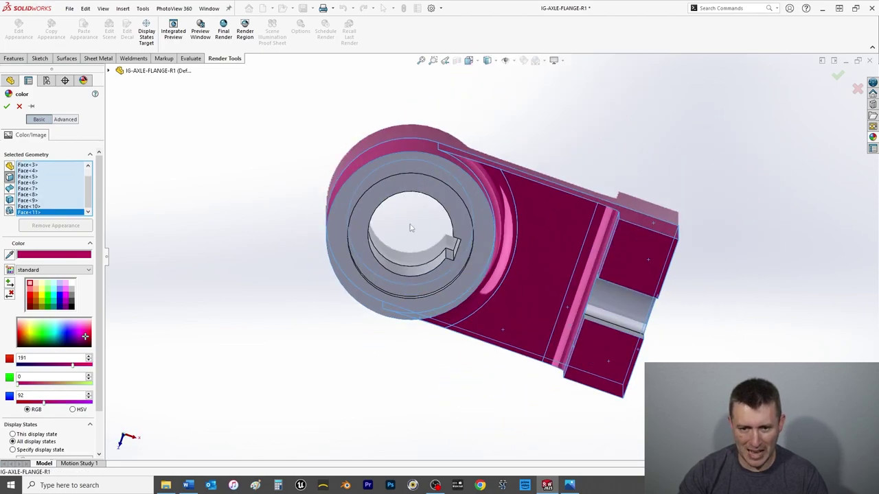
pyautogui.moveTo(486, 347); pyautogui.dragTo(462, 196, button='middle')
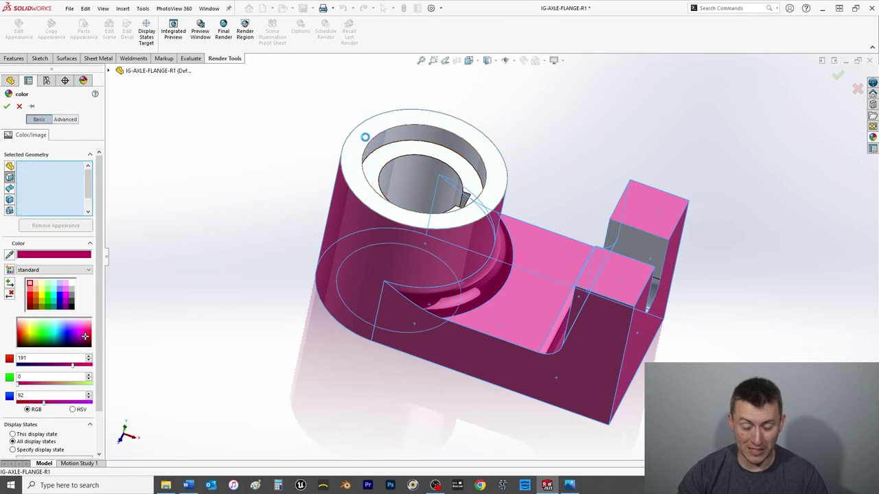
pyautogui.click(359, 151)
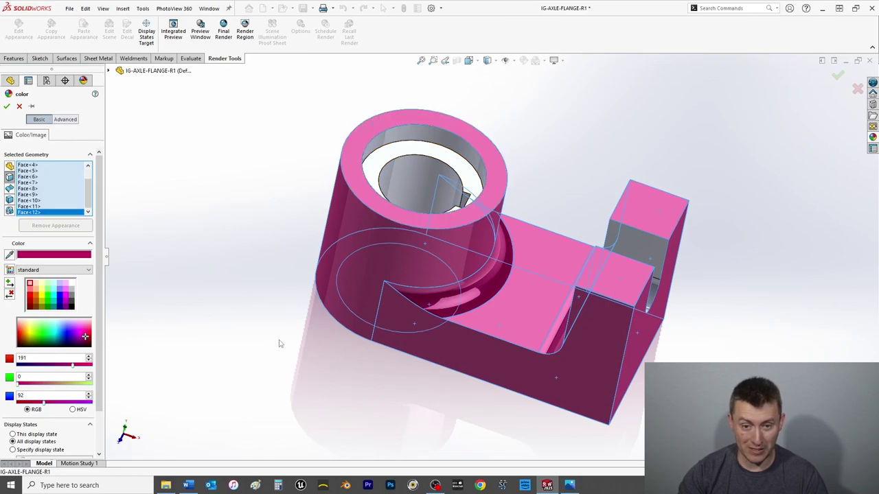
pyautogui.click(7, 106)
pyautogui.press('space')
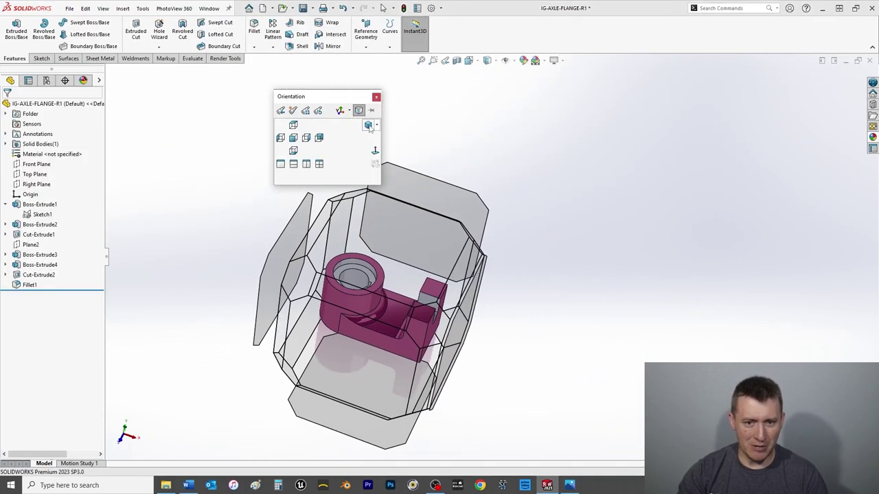
# Return to the isometric view and save IG-AXLE-FLANGE-R1
pyautogui.click(369, 126)
pyautogui.click(555, 61)
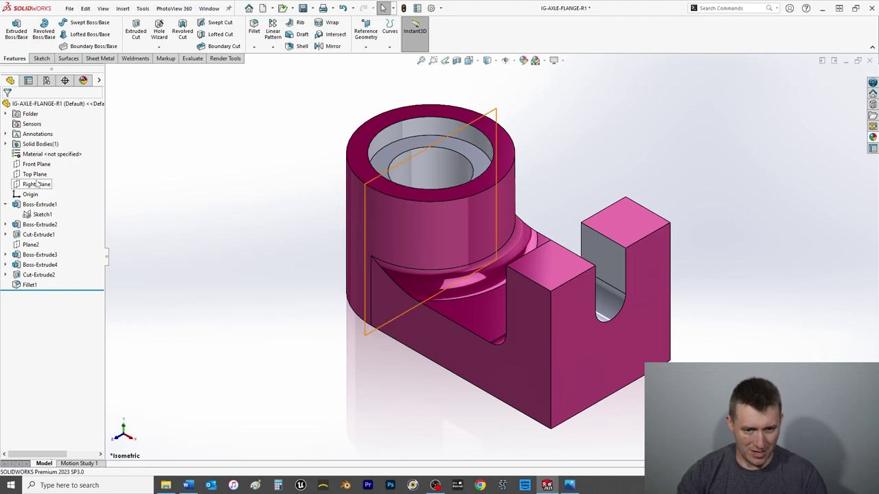
pyautogui.hotkey('ctrl', 's')
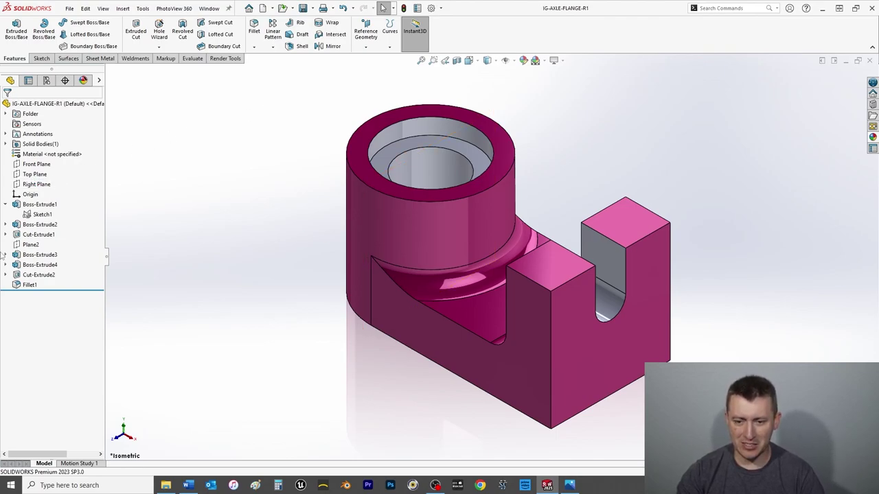